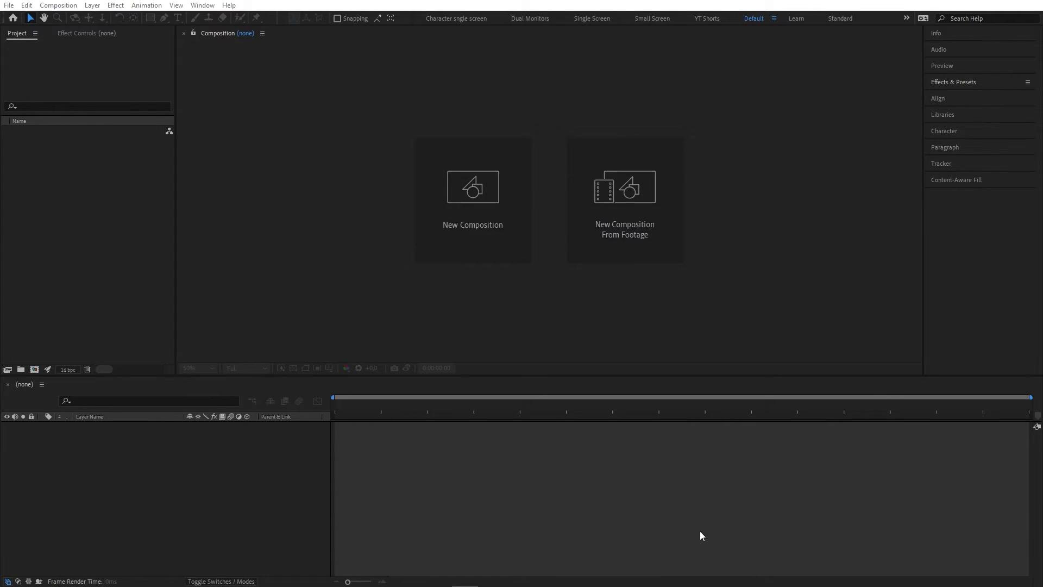
- Briefly show the Essential Graphics panel, then hide it again
left_click(216, 5)
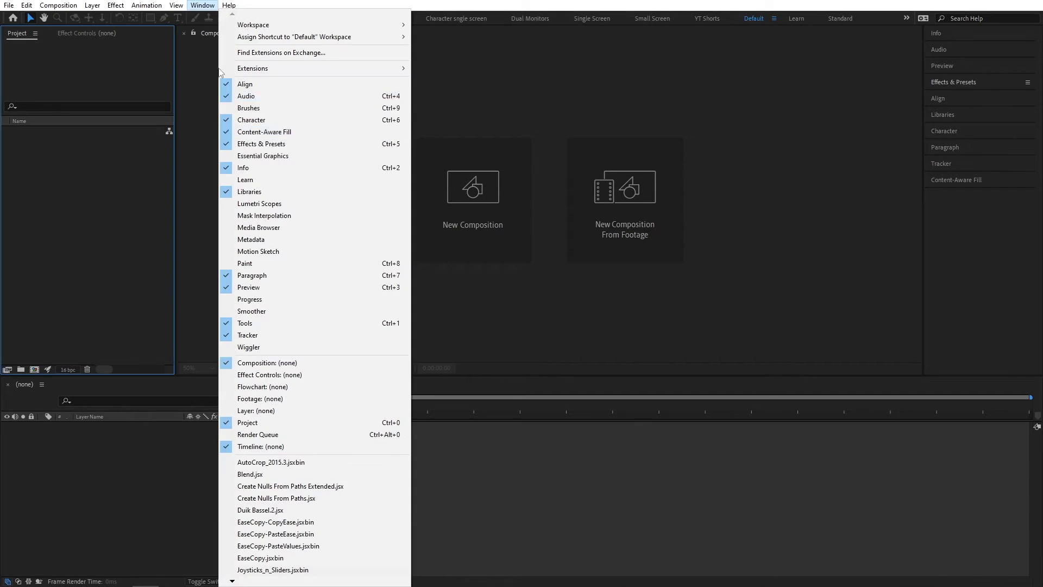
left_click(263, 155)
left_click(202, 6)
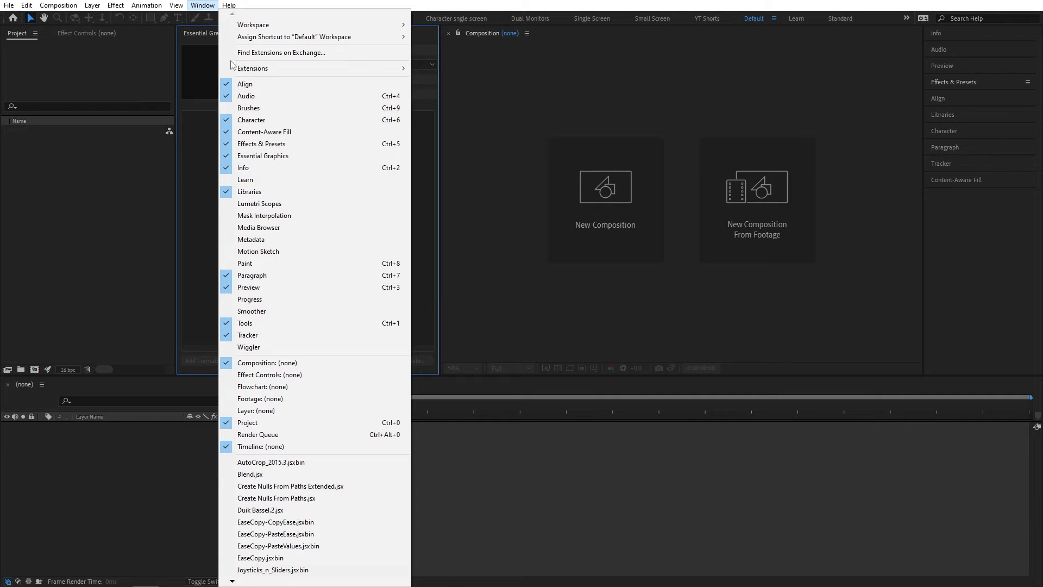
left_click(270, 156)
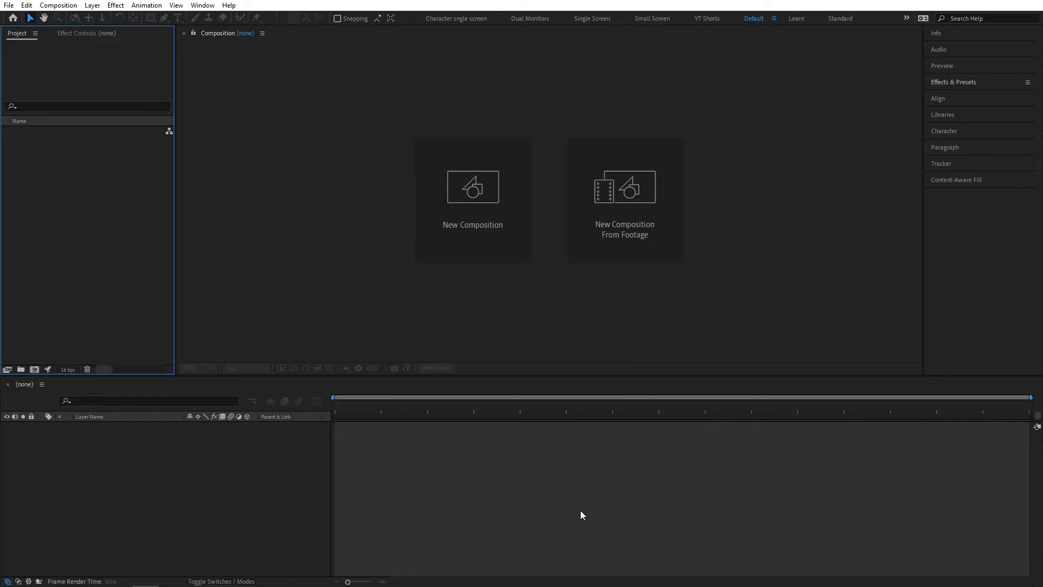
- Create a new 1920×1080, 25 fps composition named 'Once you get'
left_click(58, 5)
left_click(70, 20)
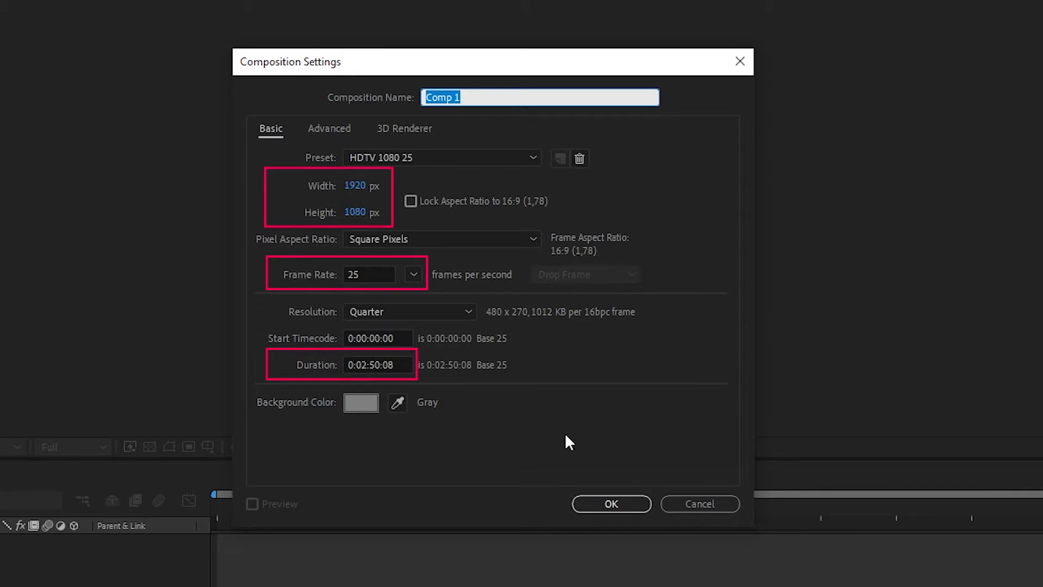
type("Once you get")
left_click(608, 502)
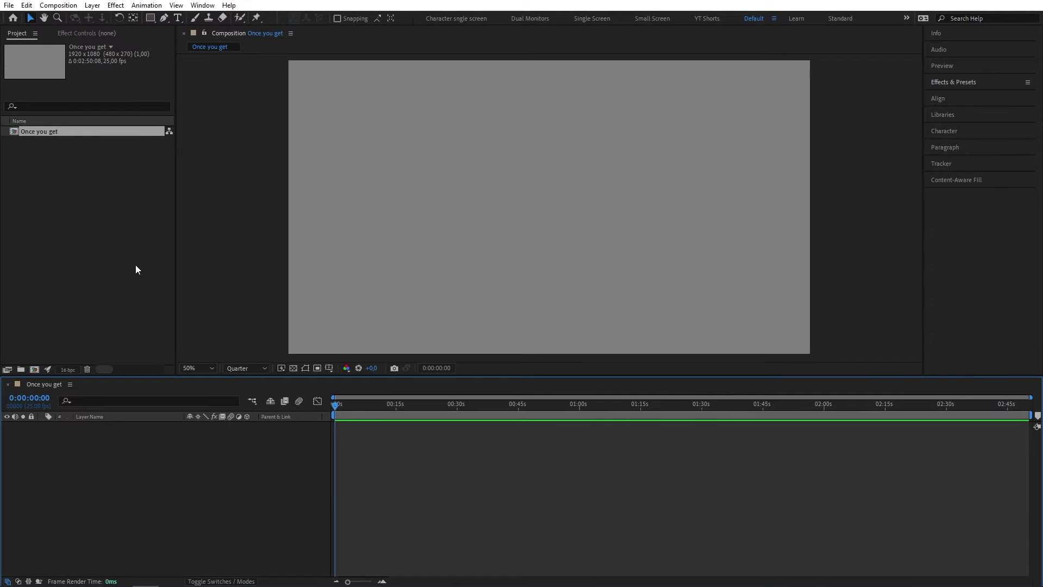
- Import 'to the end.mp4' from the Footage folder into the project
left_click(9, 5)
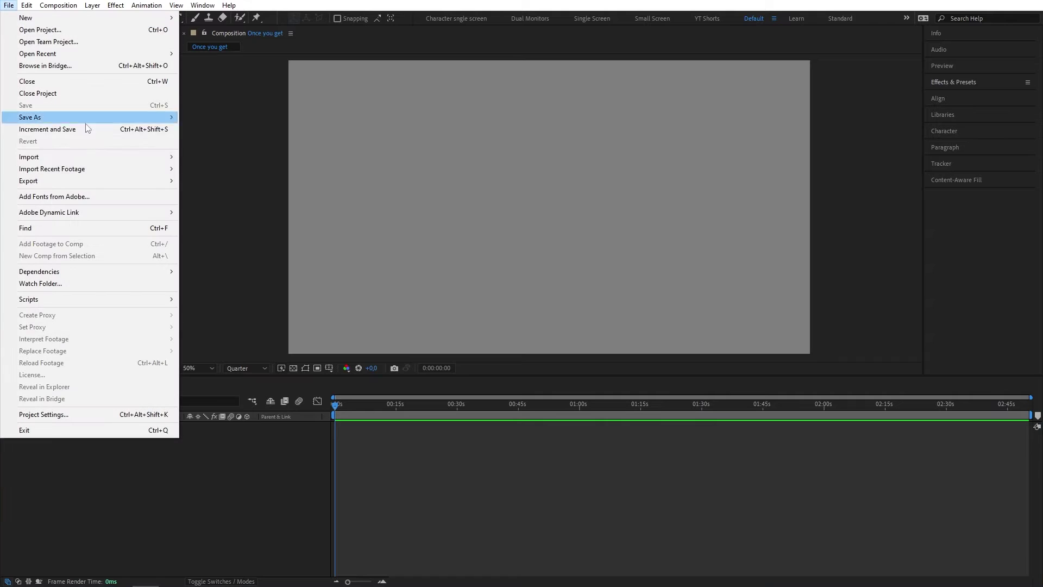
mouse_move(92, 157)
left_click(220, 158)
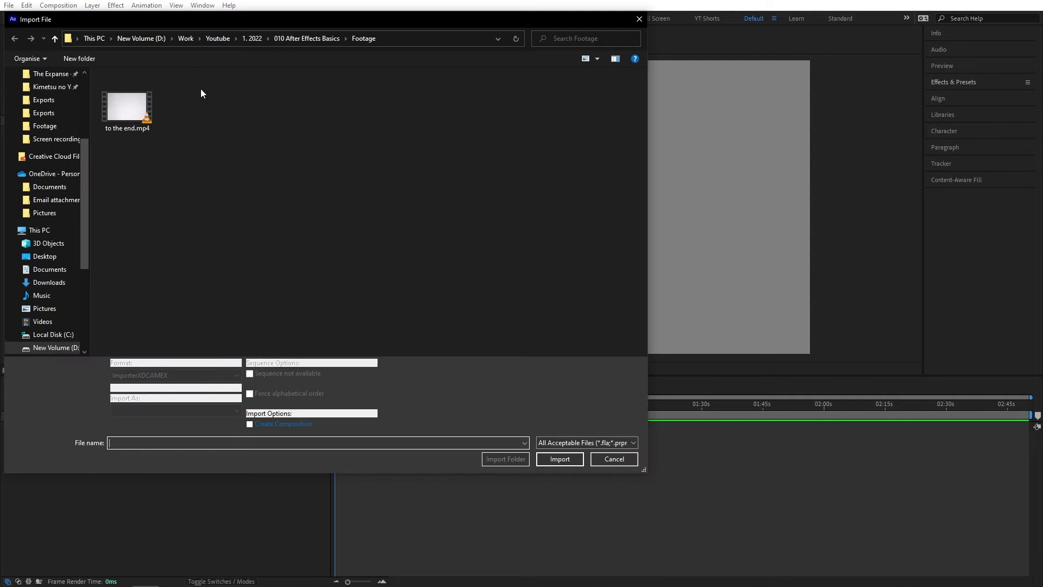
left_click(282, 37)
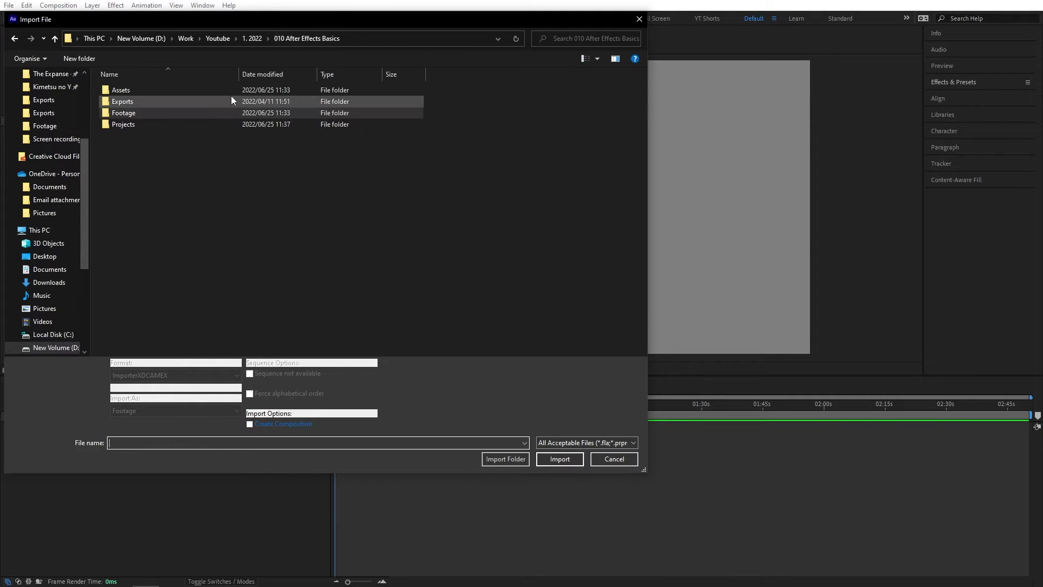
double_click(136, 112)
left_click(146, 119)
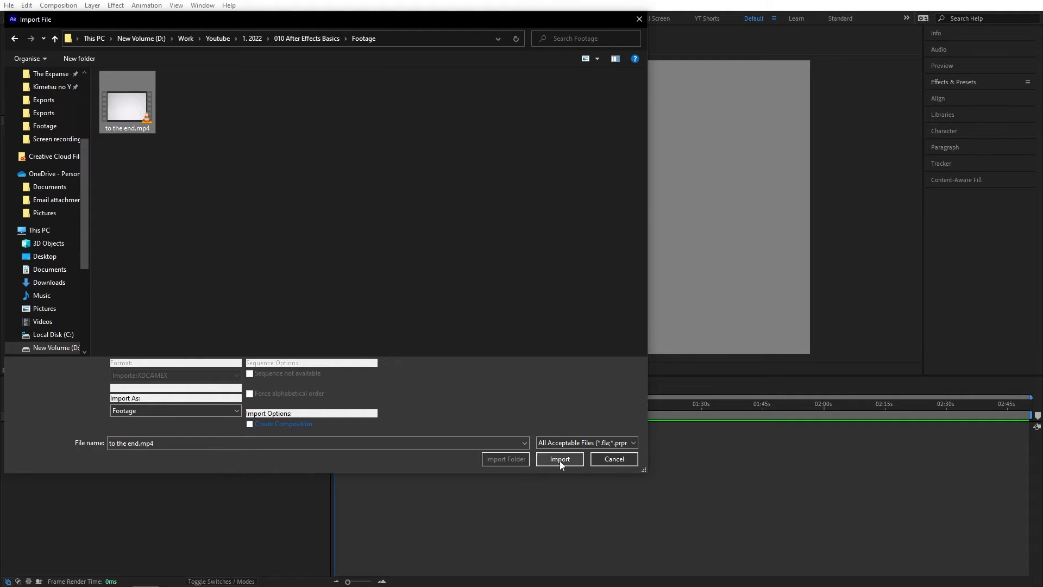
left_click(560, 459)
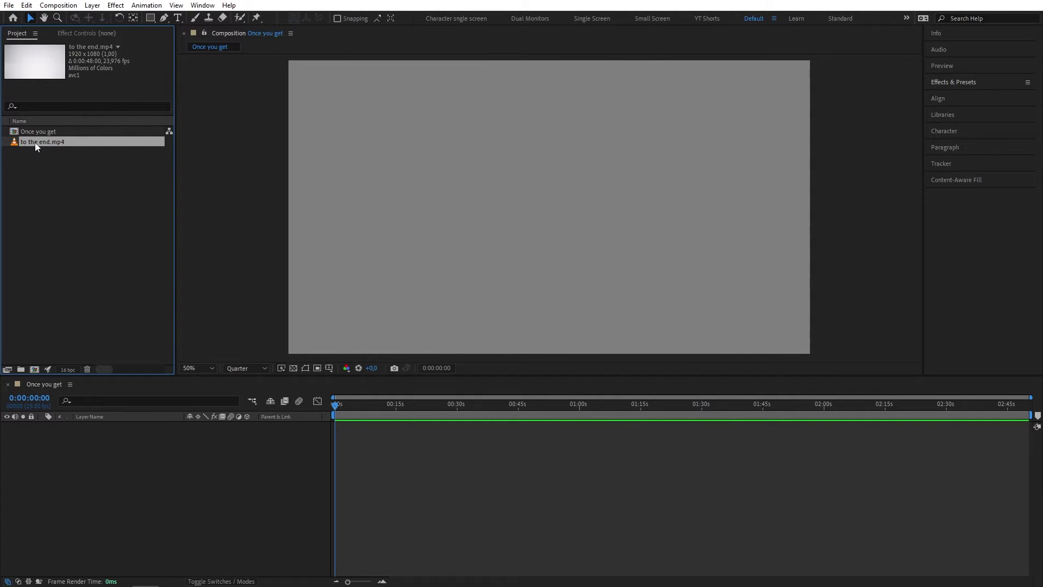
- Place the 'to the end.mp4' footage into the composition timeline and select its layer
left_click_drag(35, 143, 211, 474)
left_click(516, 511)
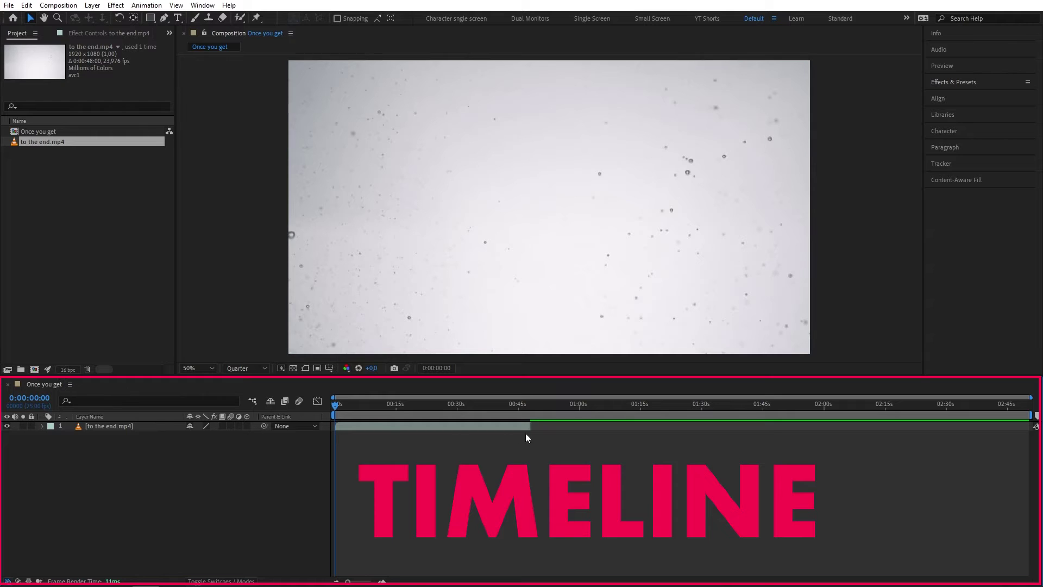
left_click(123, 425)
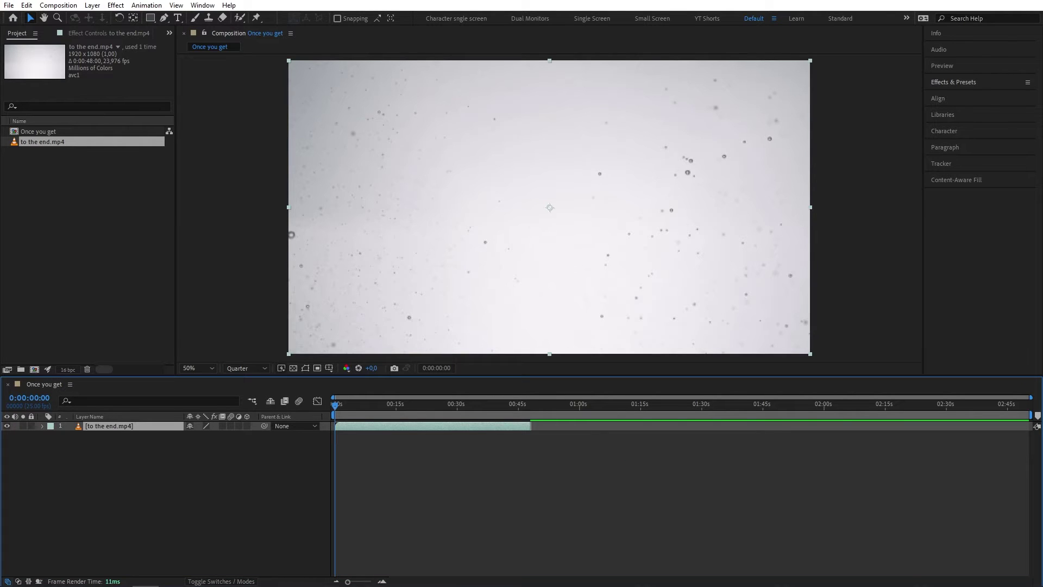
- Draw a black square with the Rectangle tool near the lower left of the frame
left_click(130, 426)
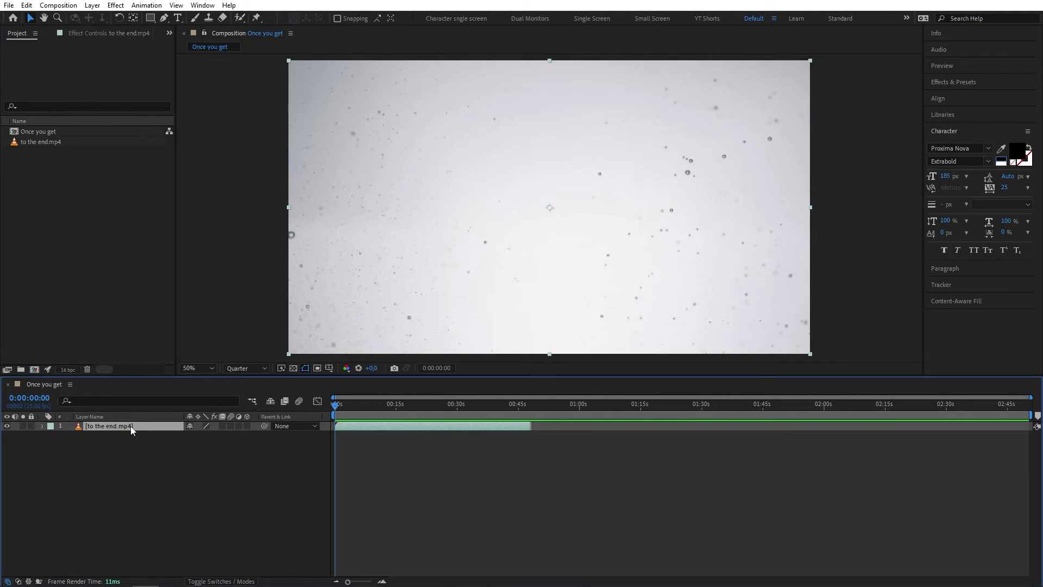
left_click(177, 490)
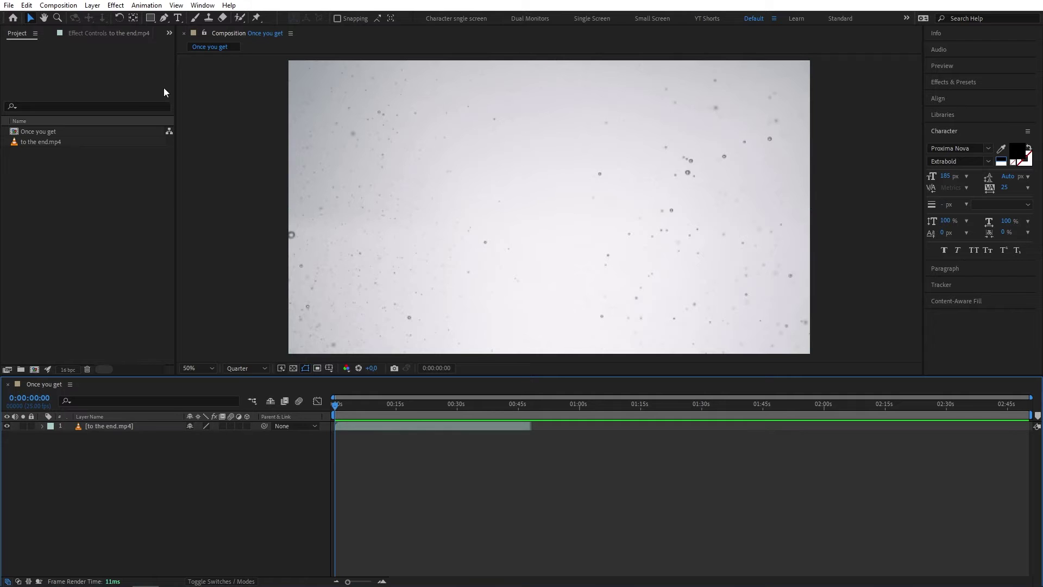
left_click(151, 18)
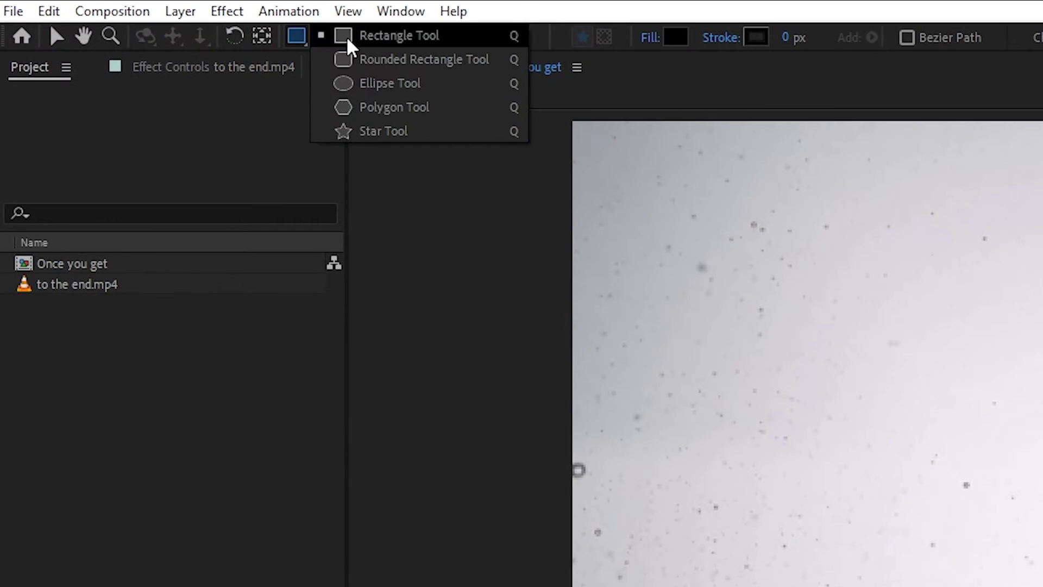
left_click(386, 38)
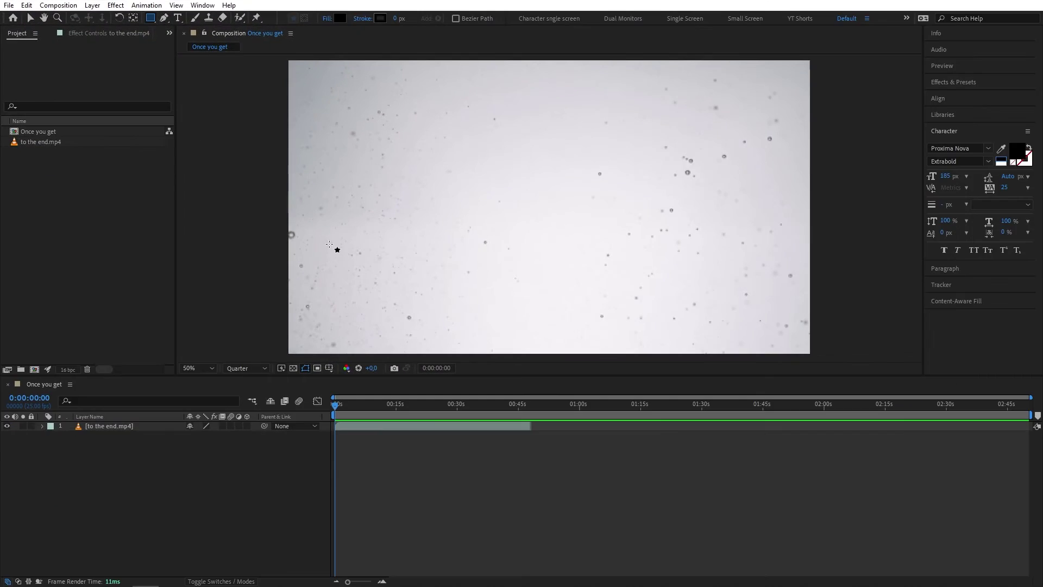
mouse_move(337, 255)
left_mouse_down()
mouse_move(422, 319)
mouse_move(401, 318)
mouse_move(416, 332)
mouse_move(403, 304)
mouse_move(415, 332)
left_mouse_up()
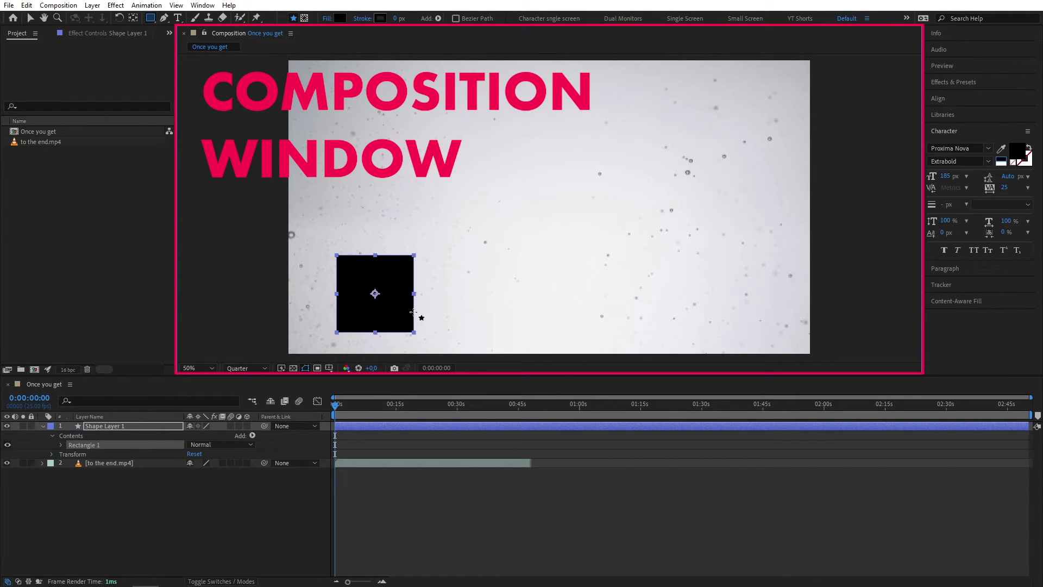
left_click(267, 492)
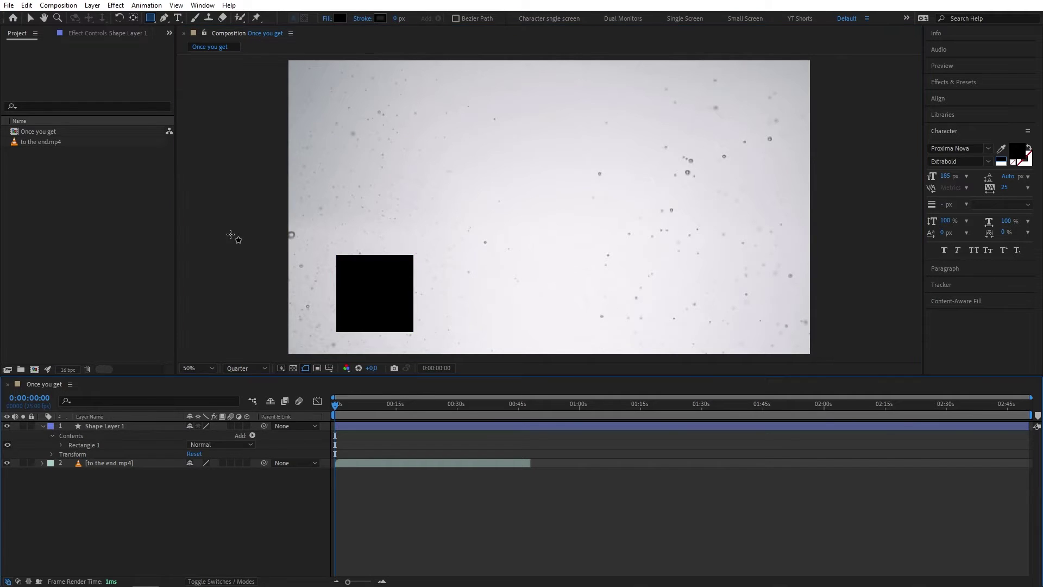
- Draw a looping stroke-only path with no fill across the frame using the Pen tool
left_click(163, 18)
left_click(396, 19)
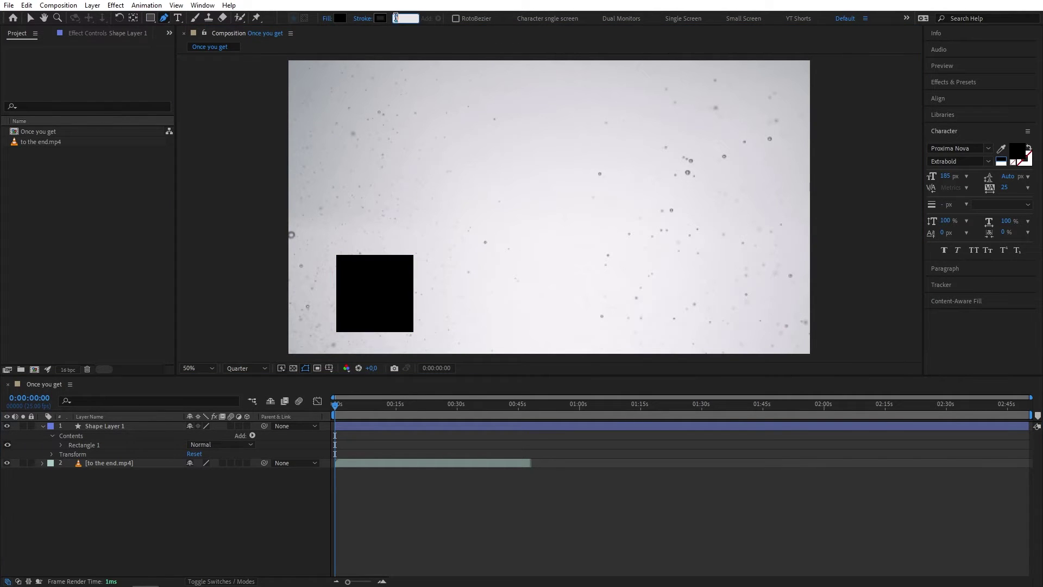
left_click(335, 19)
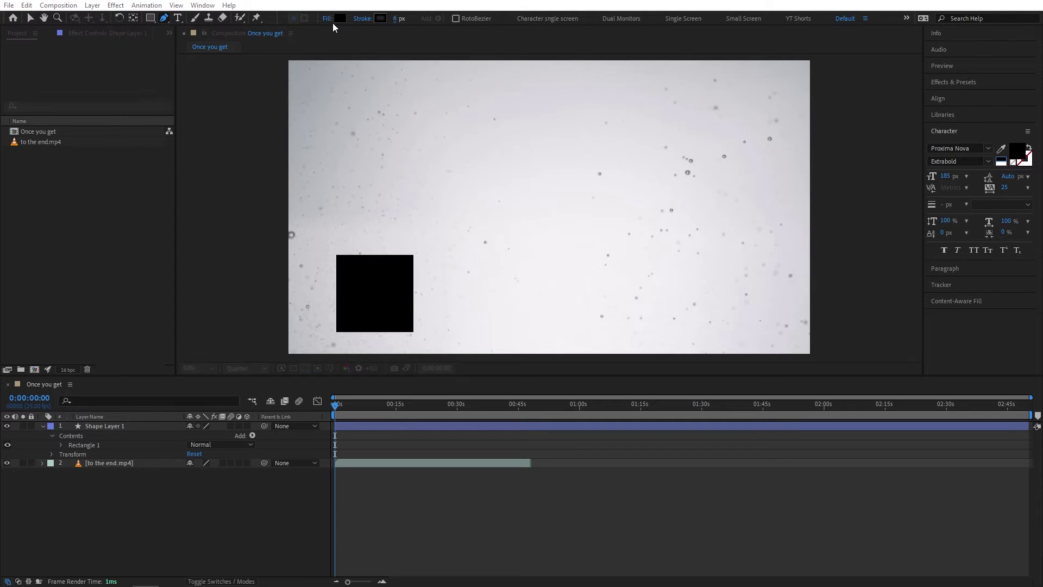
left_click(464, 279)
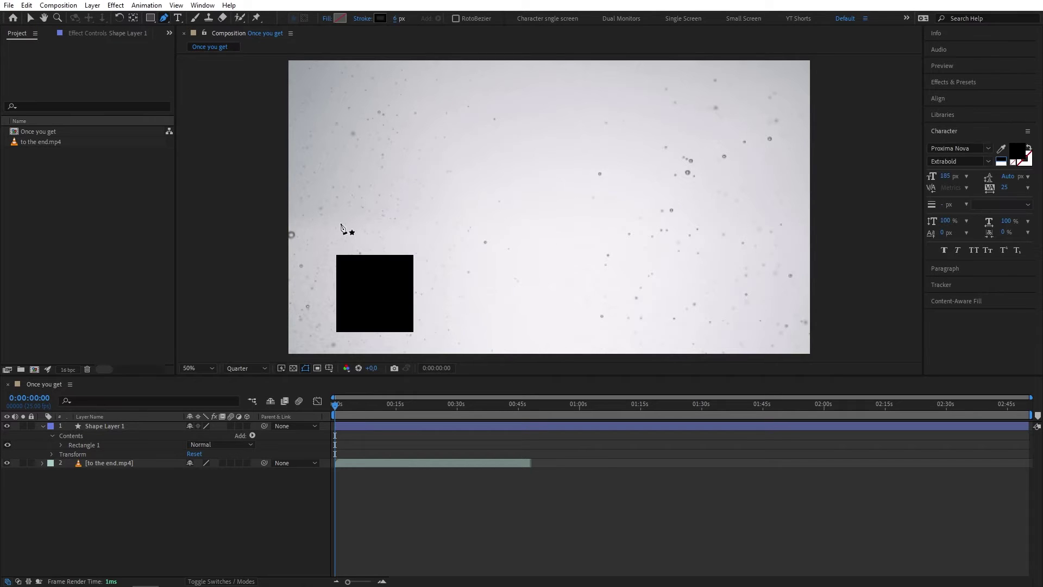
left_click(340, 223)
left_click(442, 184)
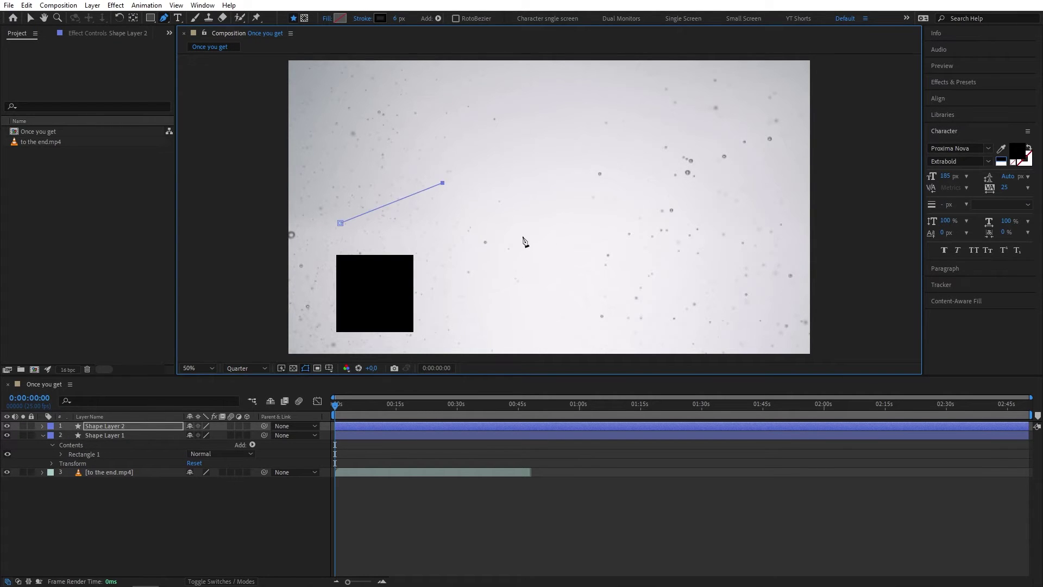
left_click_drag(629, 183, 704, 181)
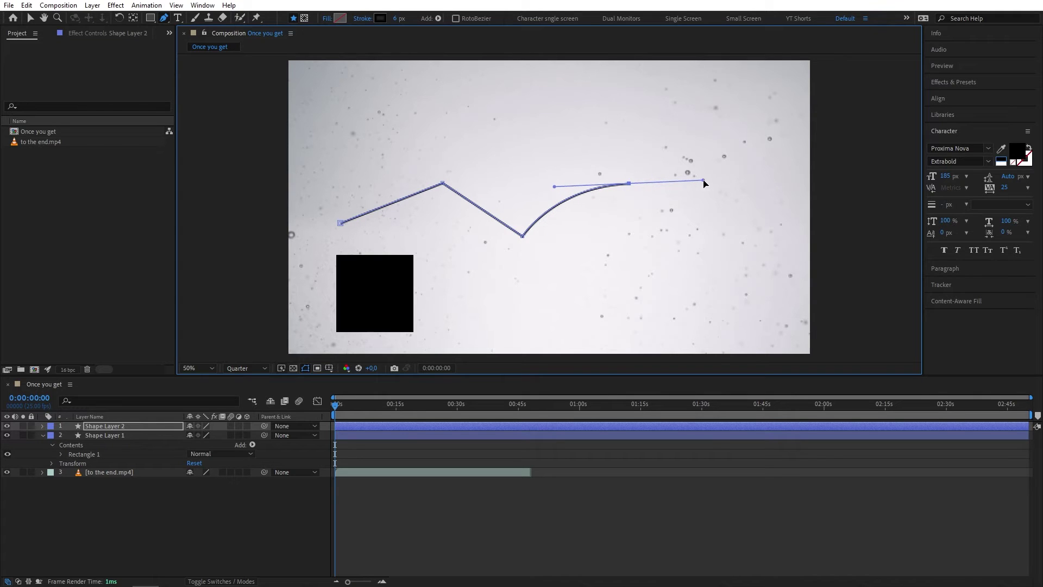
left_click_drag(635, 241, 597, 215)
left_click_drag(756, 186, 849, 223)
- Rename the square layer 'of this tutorial' and the path layer 'you are'
left_click(104, 435)
key("Return")
type("of")
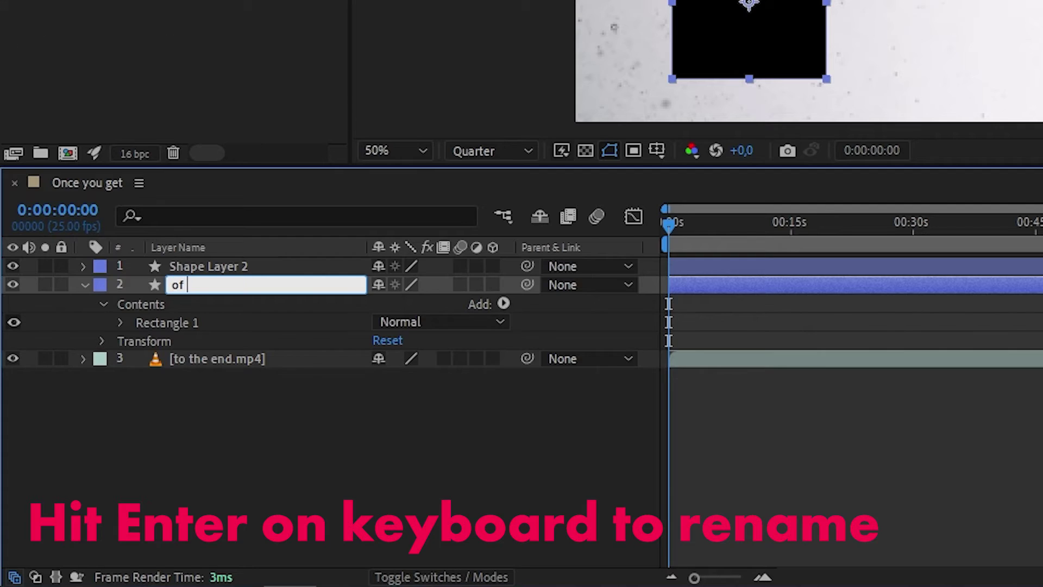
type(" this tutorial")
key("Return")
key("ctrl+Up")
key("Return")
type("you are")
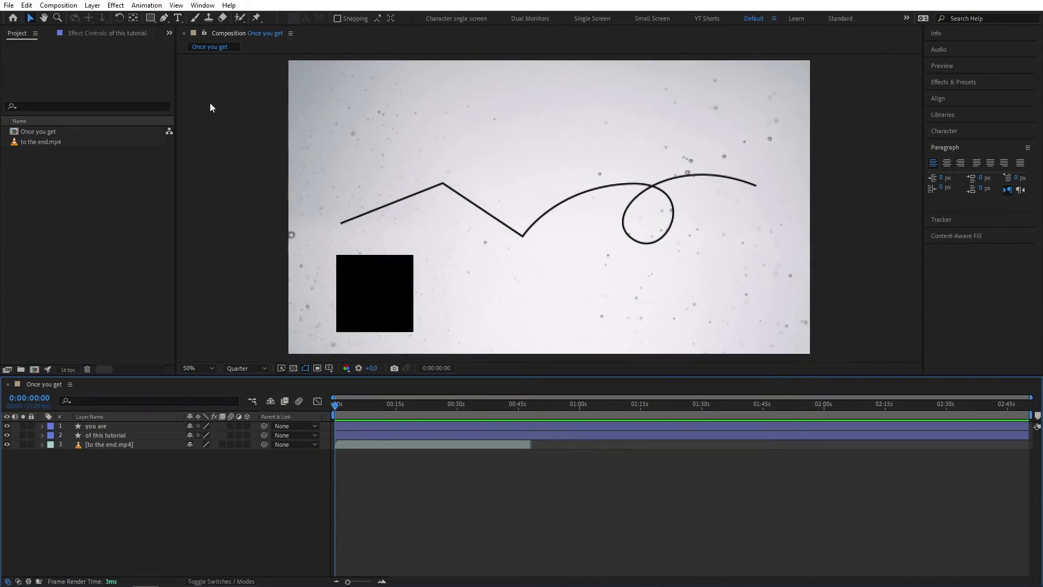
- Add a 'Officially' text layer near the top left and adjust its font size
left_click(178, 18)
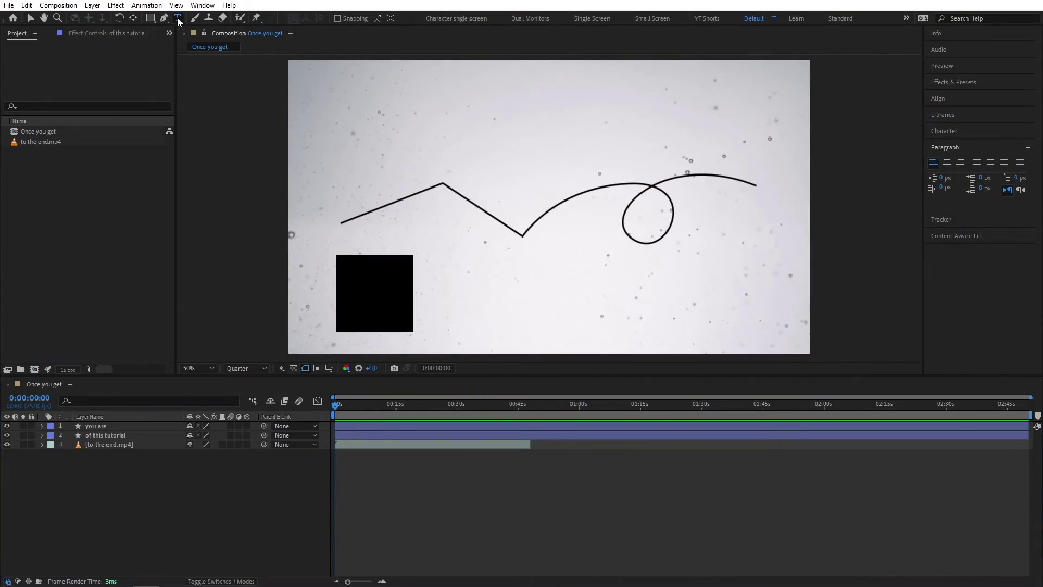
left_click(346, 112)
type("Officially")
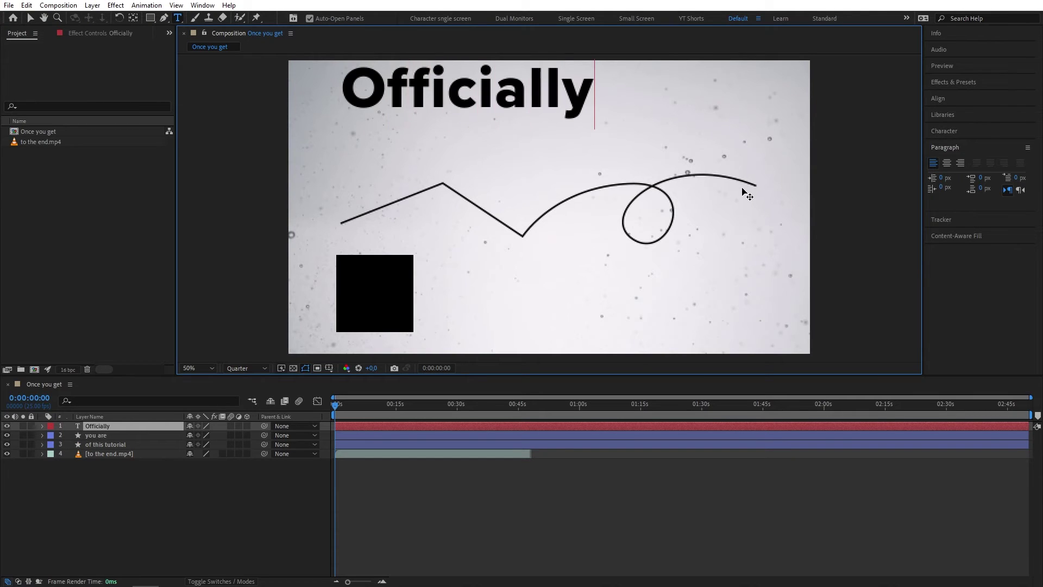
left_click(31, 18)
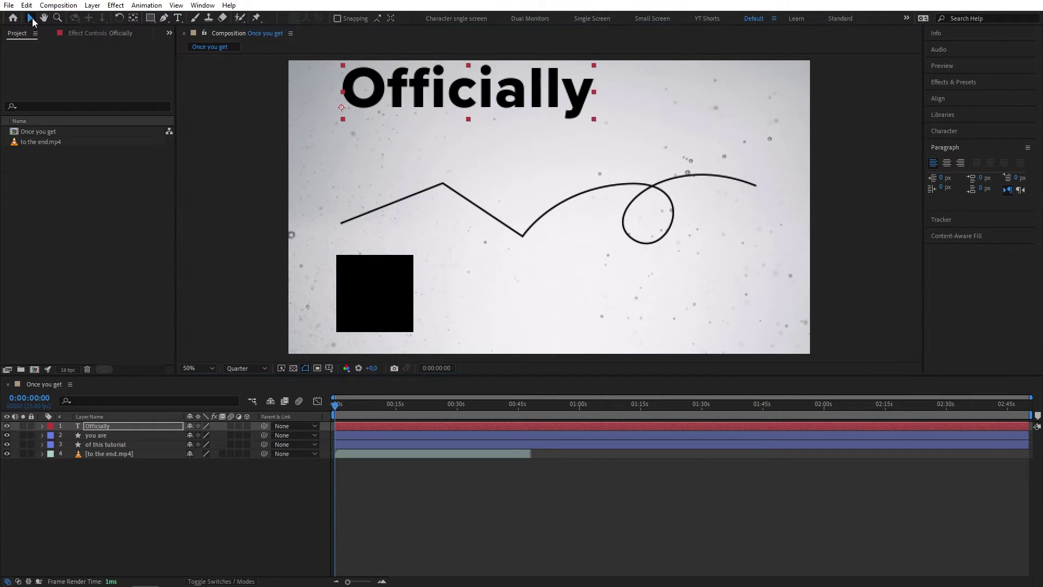
key("shift+Down")
key("shift+Down")
key("shift+Down")
key("shift+Down")
key("shift+Down")
key("shift+Down")
key("shift+Down")
key("shift+Down")
key("shift+Down")
key("shift+Down")
key("shift+Down")
left_click(944, 131)
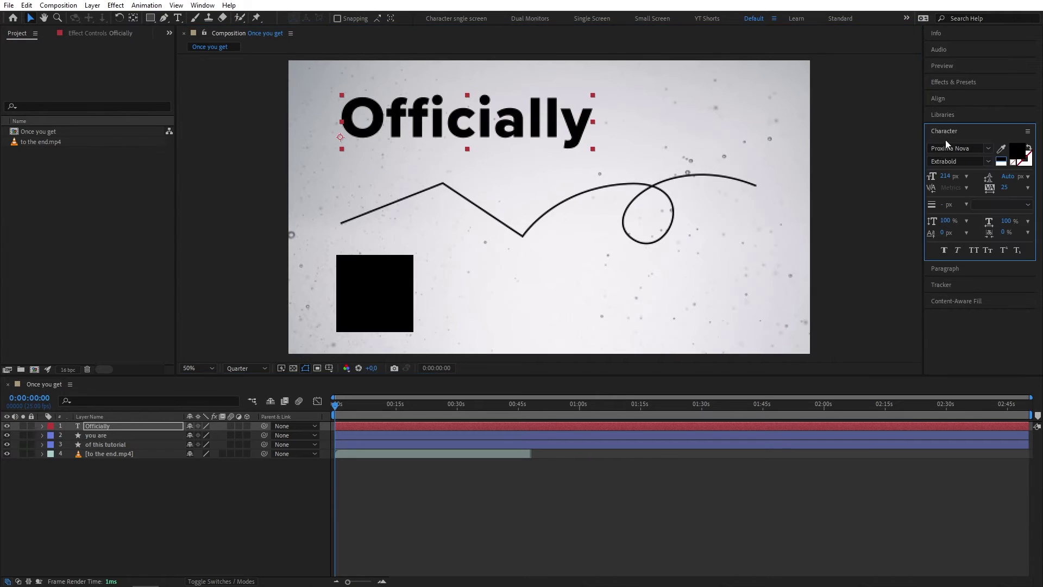
mouse_move(948, 178)
left_mouse_down()
mouse_move(965, 178)
mouse_move(946, 178)
left_mouse_up()
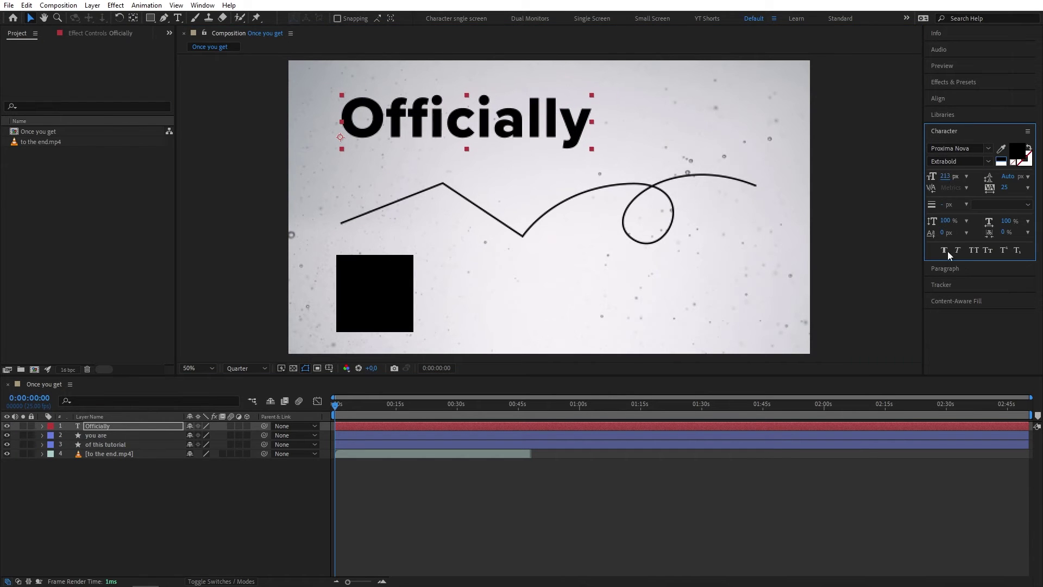
left_click(946, 269)
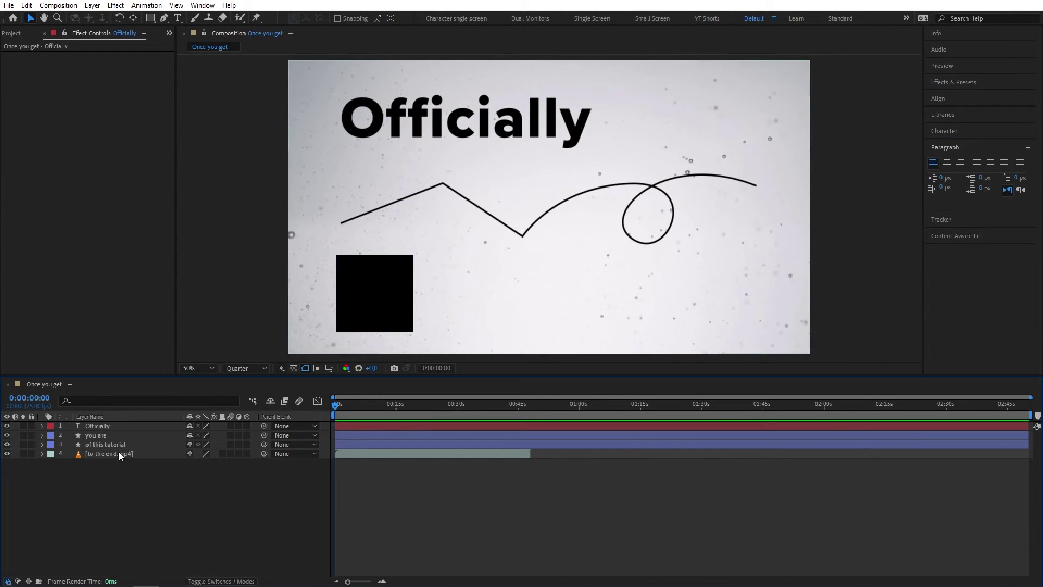
- Send the video layer to the bottom, reveal all layers' Transform properties, and select the square
left_click_drag(119, 451, 119, 421)
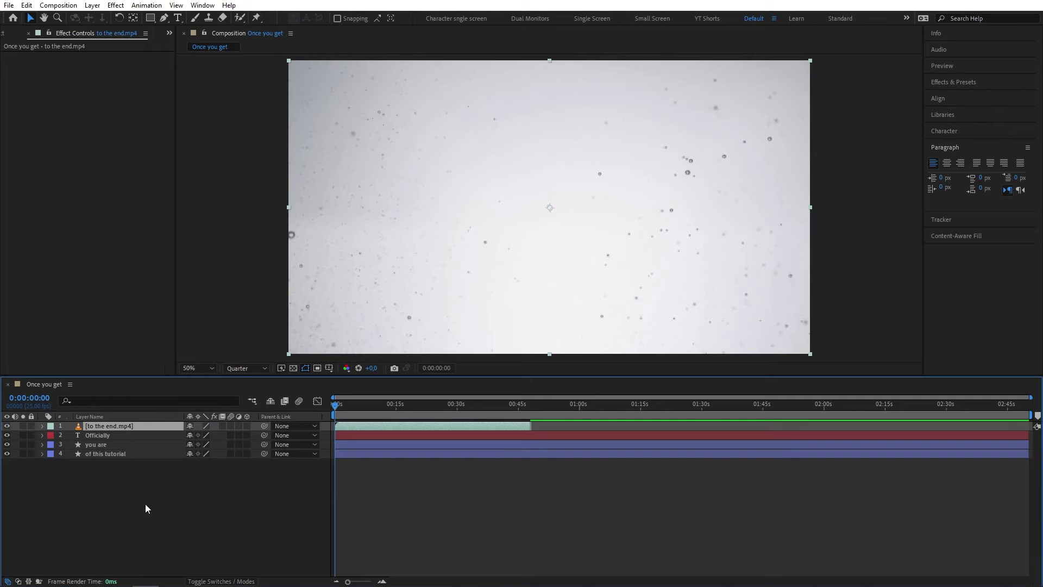
key("ctrl+shift+bracketleft")
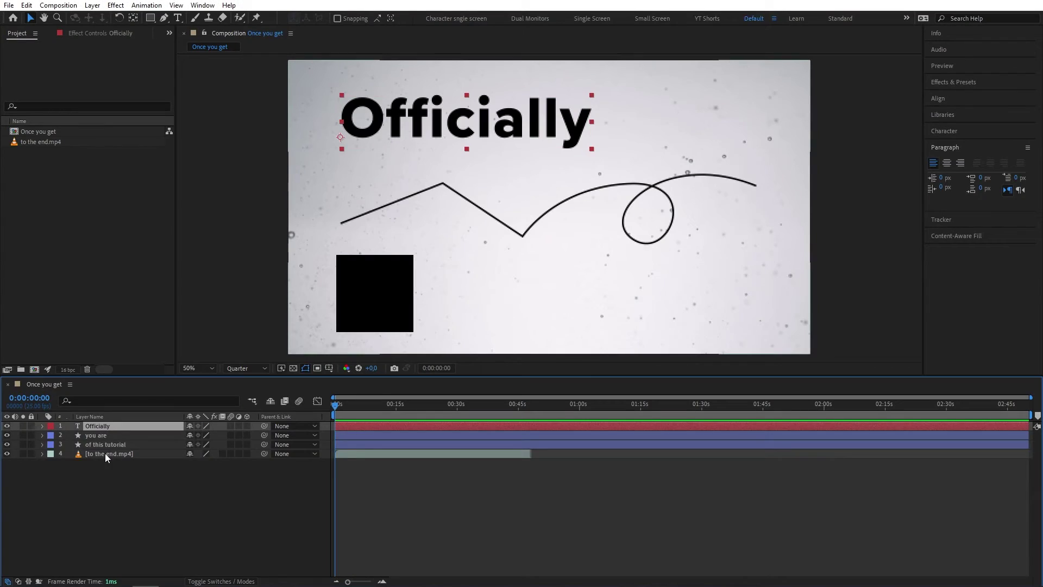
left_click(106, 453, "shift")
left_click(43, 444)
left_click(51, 444)
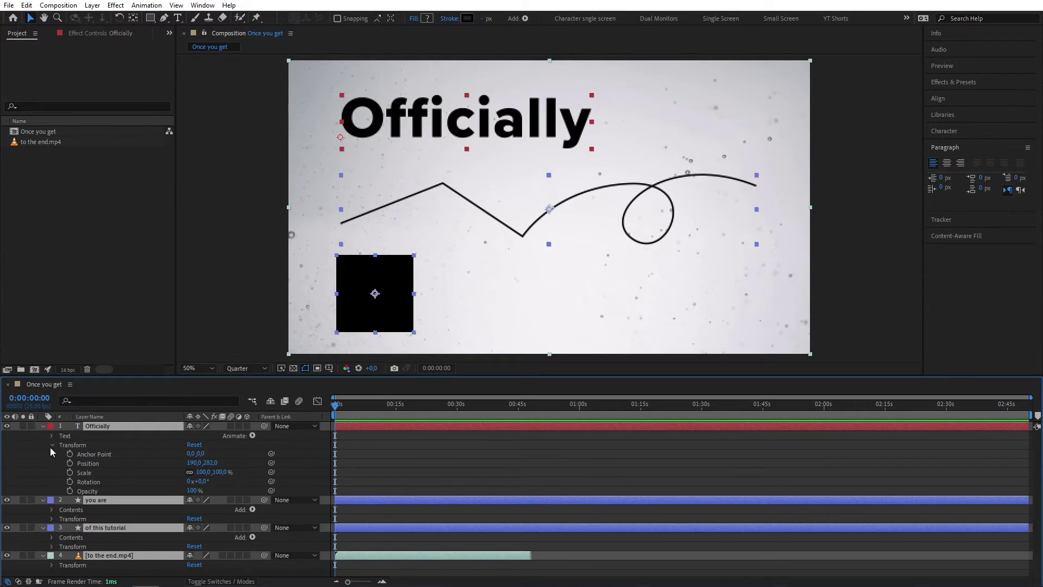
scroll(94, 537, "down", 3)
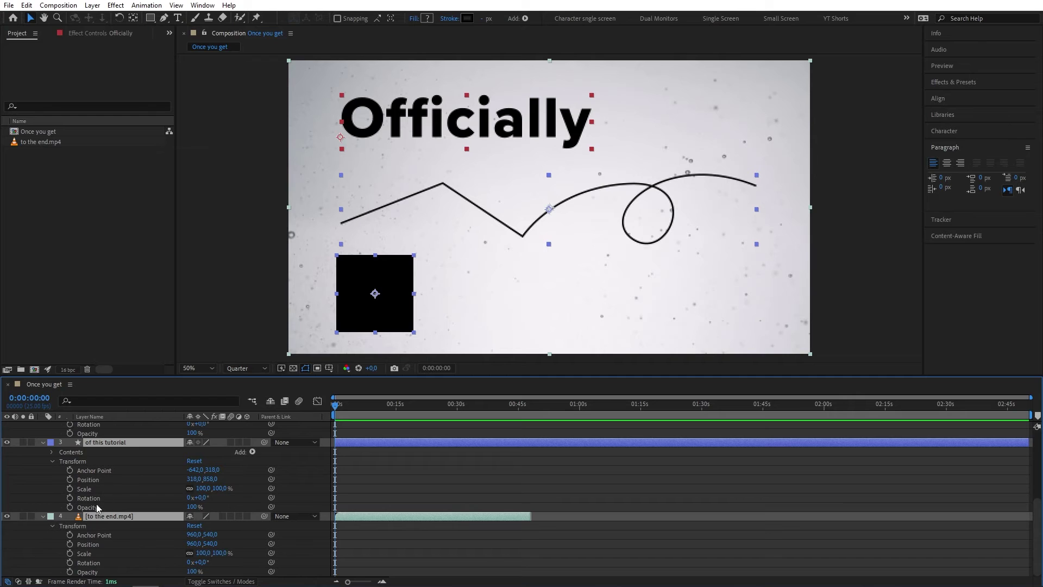
left_click(118, 443)
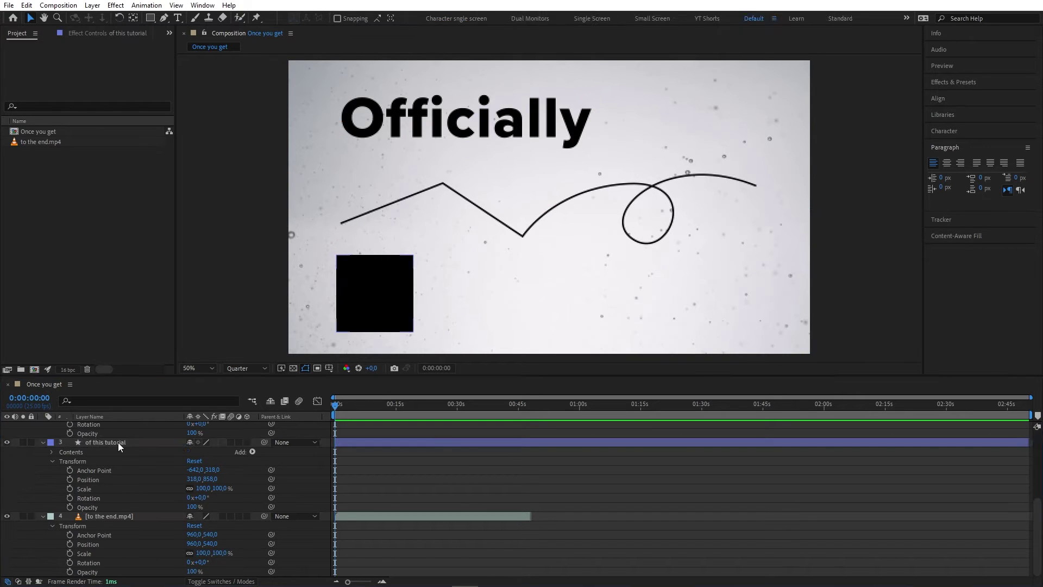
- Keyframe the square sliding right and rotating to 180° by 0:00:05:22, then preview
left_click(70, 479)
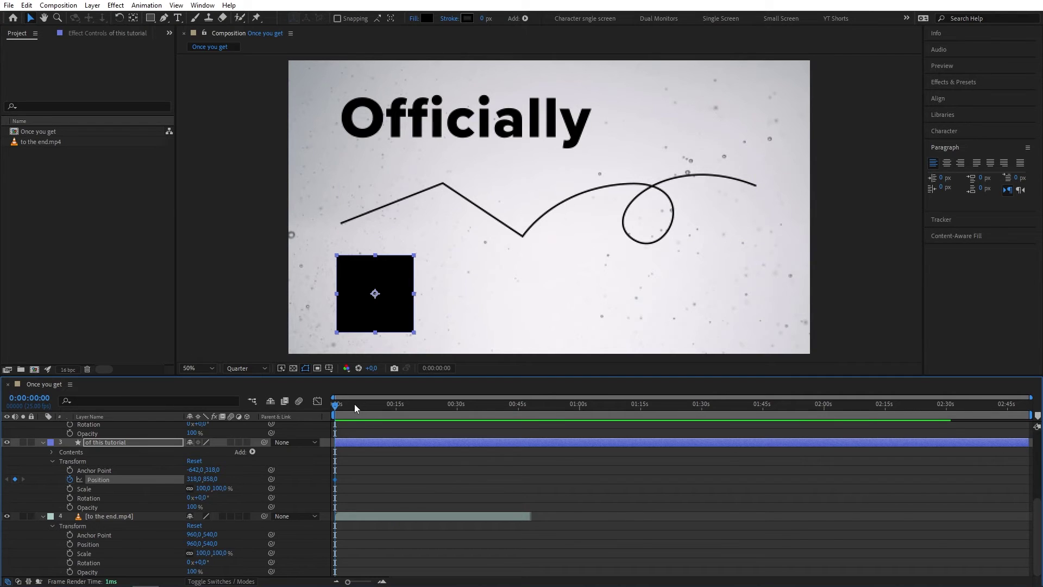
left_click_drag(355, 403, 359, 405)
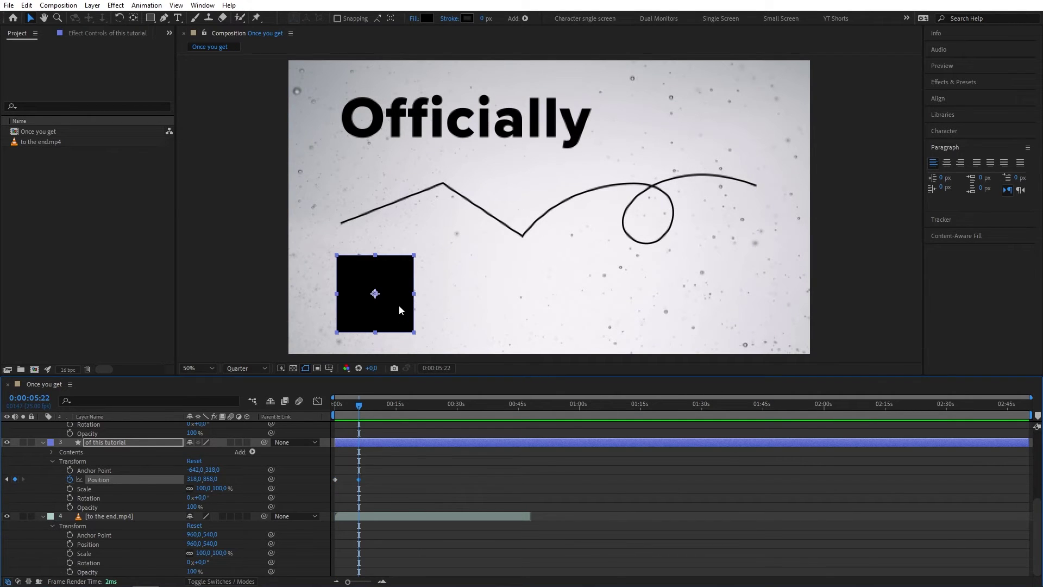
left_click_drag(399, 307, 745, 310)
left_click(70, 497)
left_click_drag(341, 404, 358, 405)
left_click(337, 405)
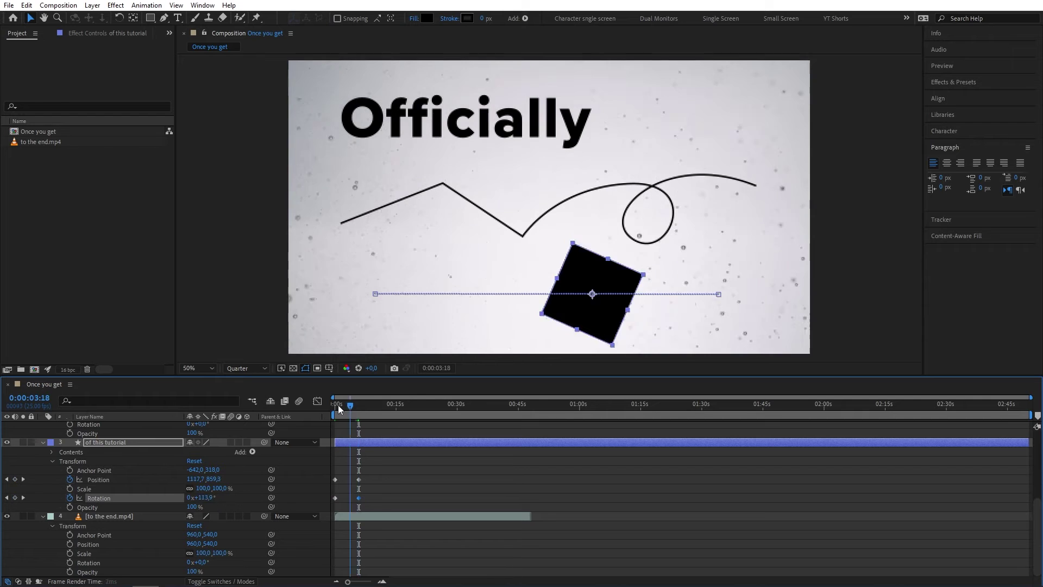
key("space")
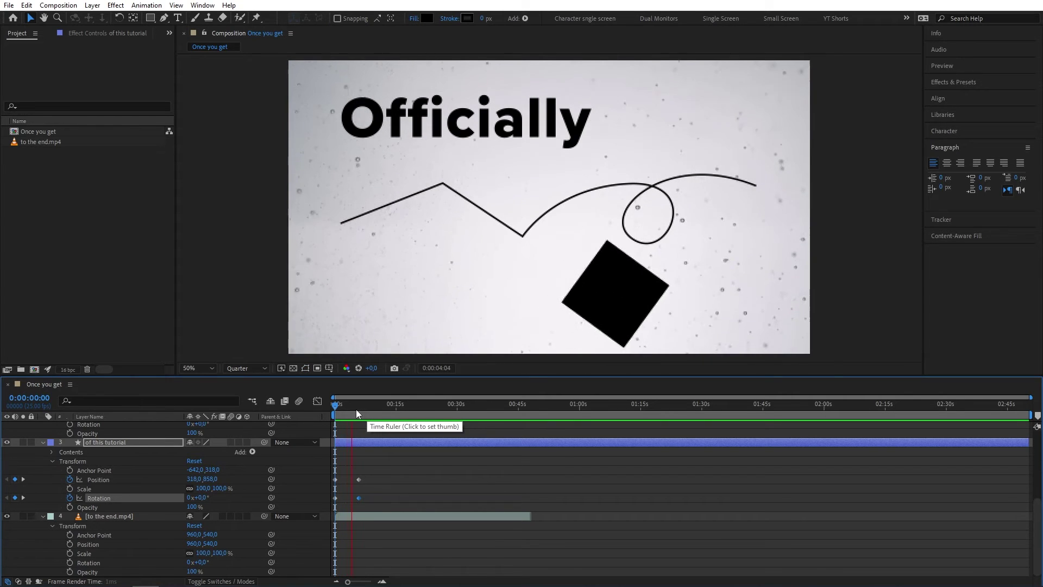
key("space")
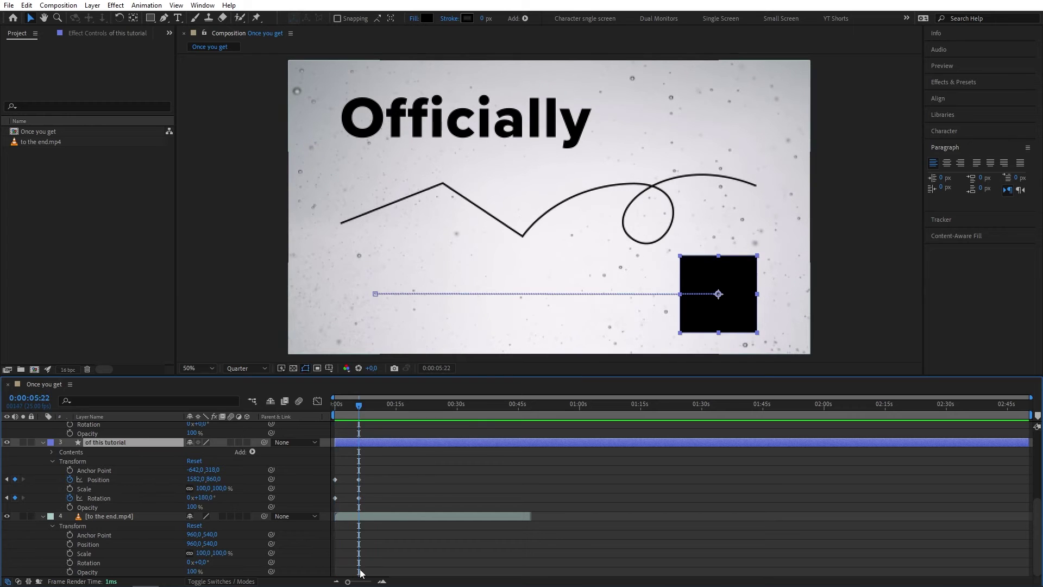
- Move the square's end keyframes earlier to speed up the animation and preview it
left_click_drag(348, 581, 369, 582)
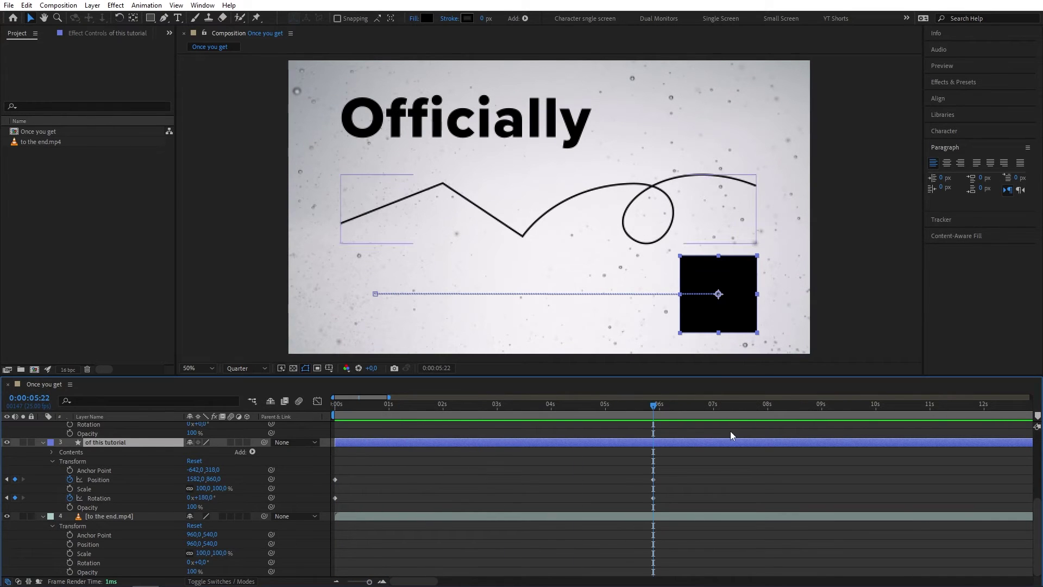
left_click_drag(700, 458, 544, 484)
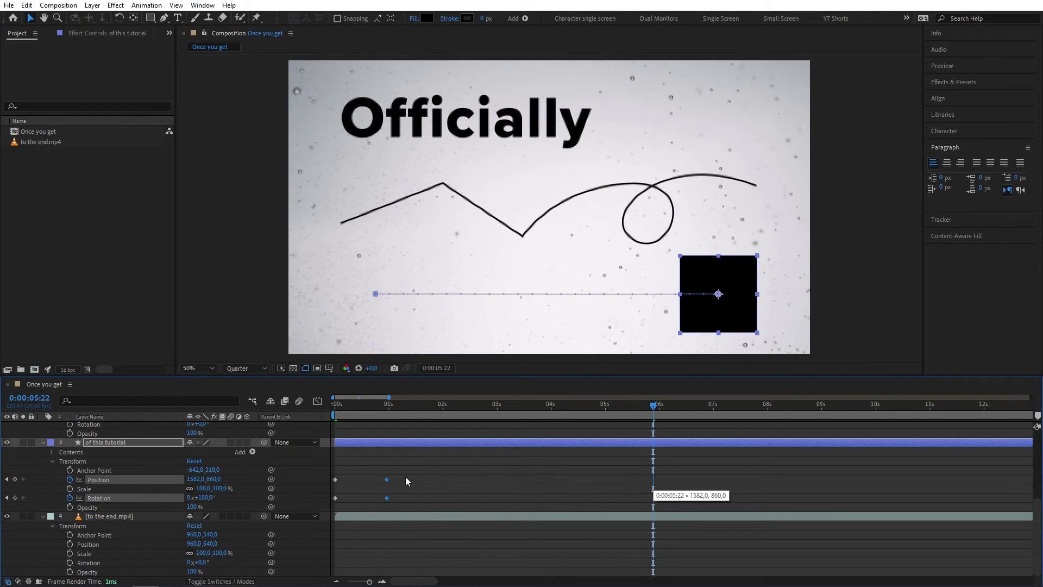
left_click_drag(437, 489, 353, 489)
left_click(331, 408)
key("space")
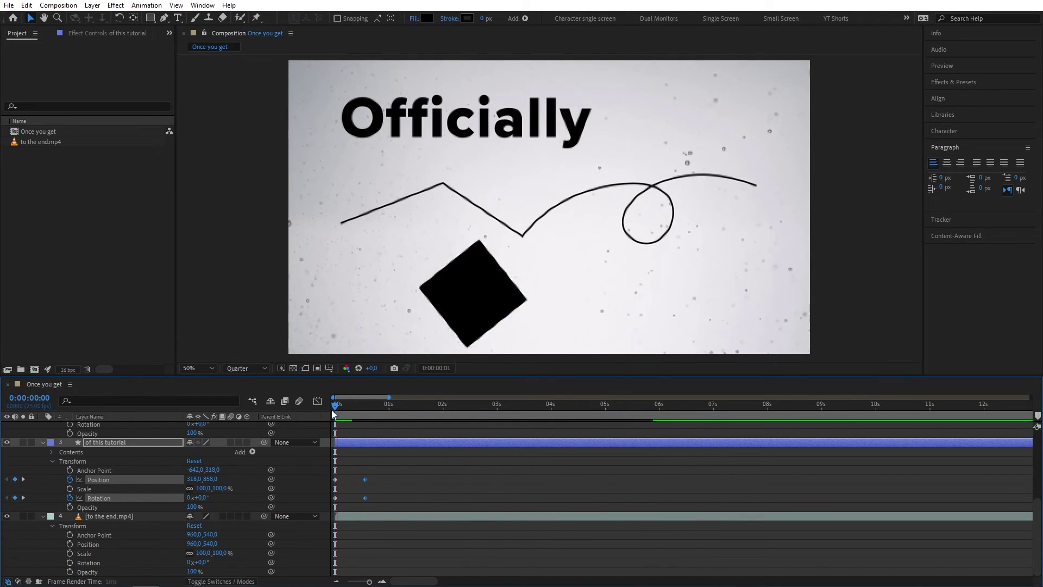
- Apply Easy Ease to the square's Position and Rotation keyframes and preview
left_click_drag(361, 474, 332, 510)
right_click(337, 482)
mouse_move(388, 471)
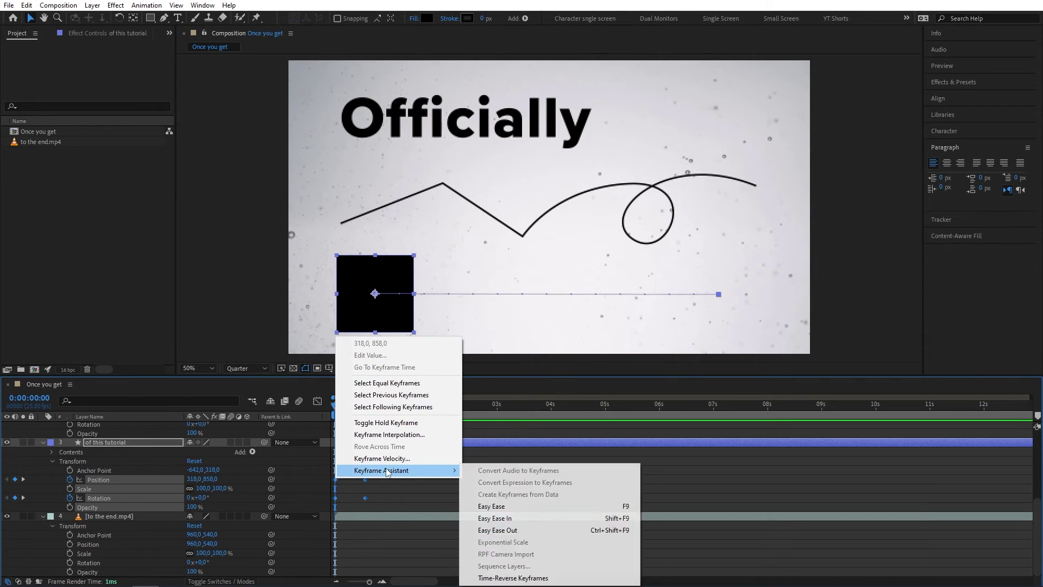
left_click(506, 508)
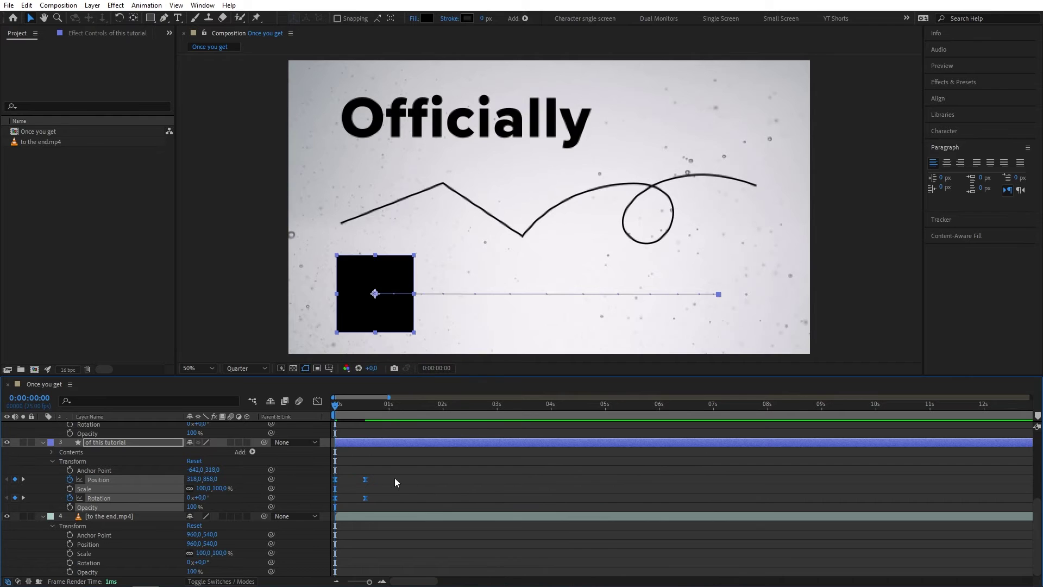
key("space")
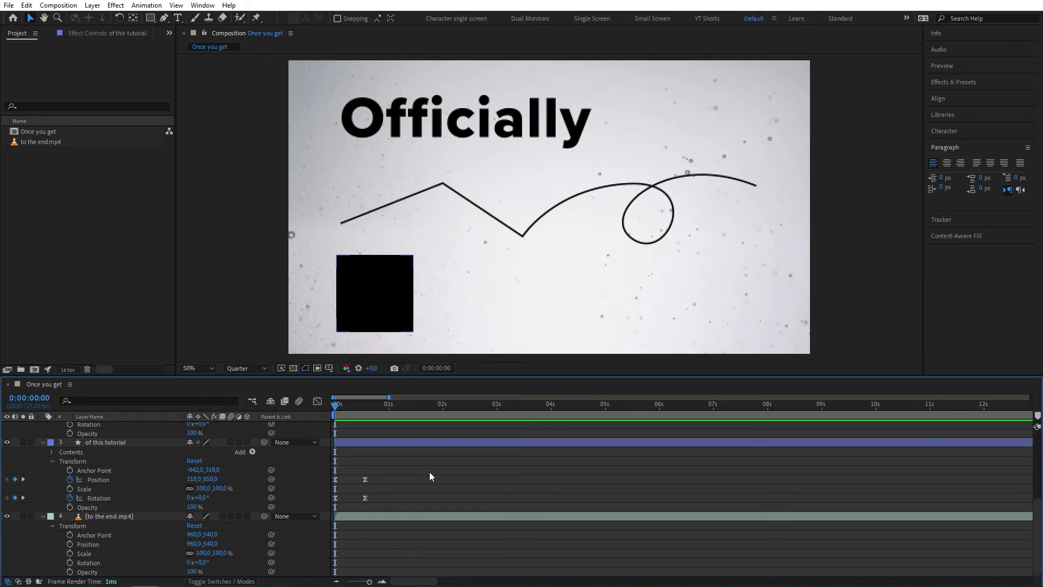
- Select all layers and toggle U to show only keyframed properties
key("ctrl+a")
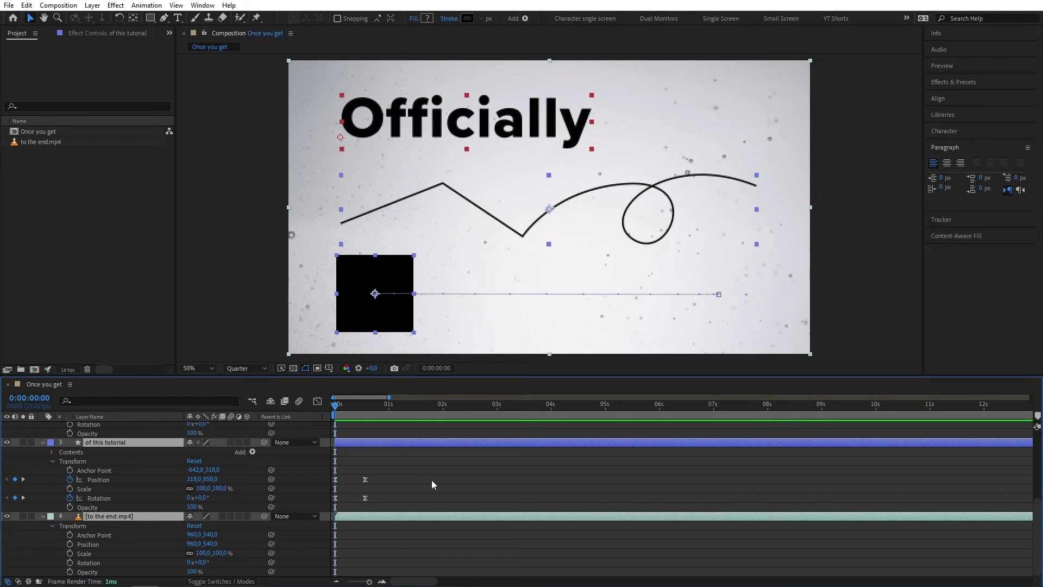
key("u")
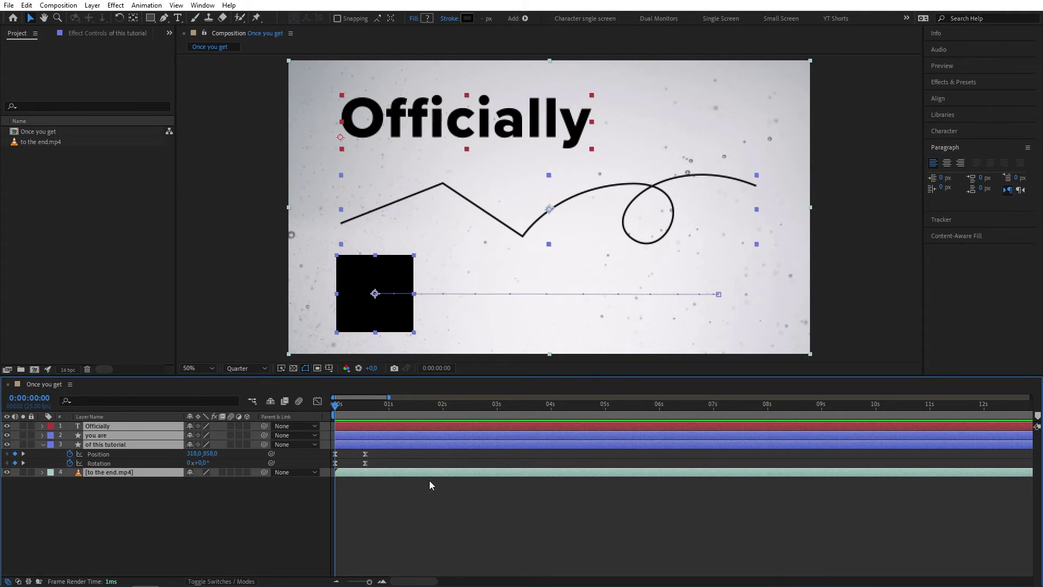
key("u")
key("u")
- Apply the Gradient Ramp effect to the 'to the end.mp4' footage layer
left_click(553, 525)
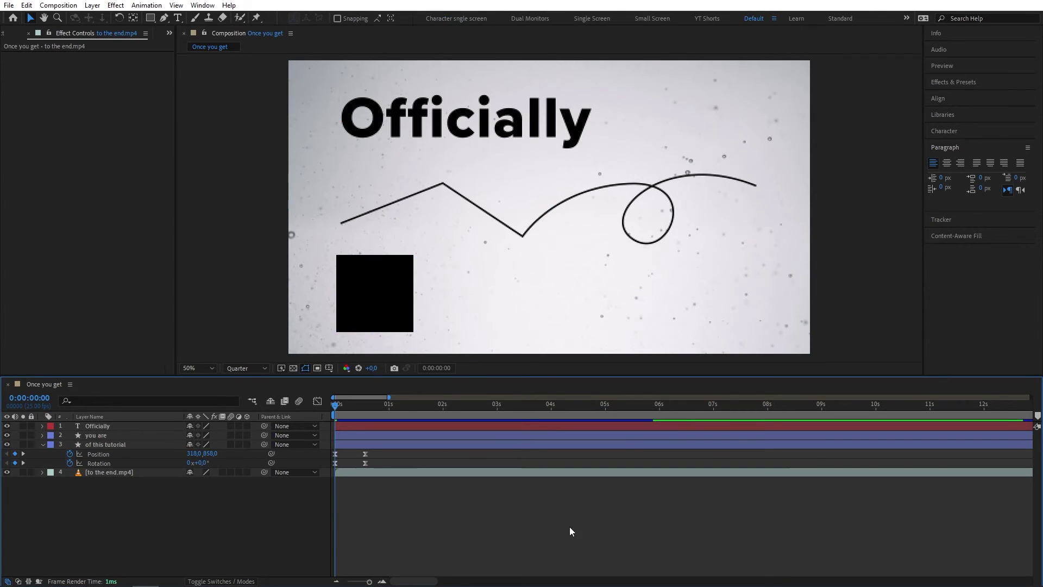
left_click(949, 82)
left_click(948, 96)
type("ramp")
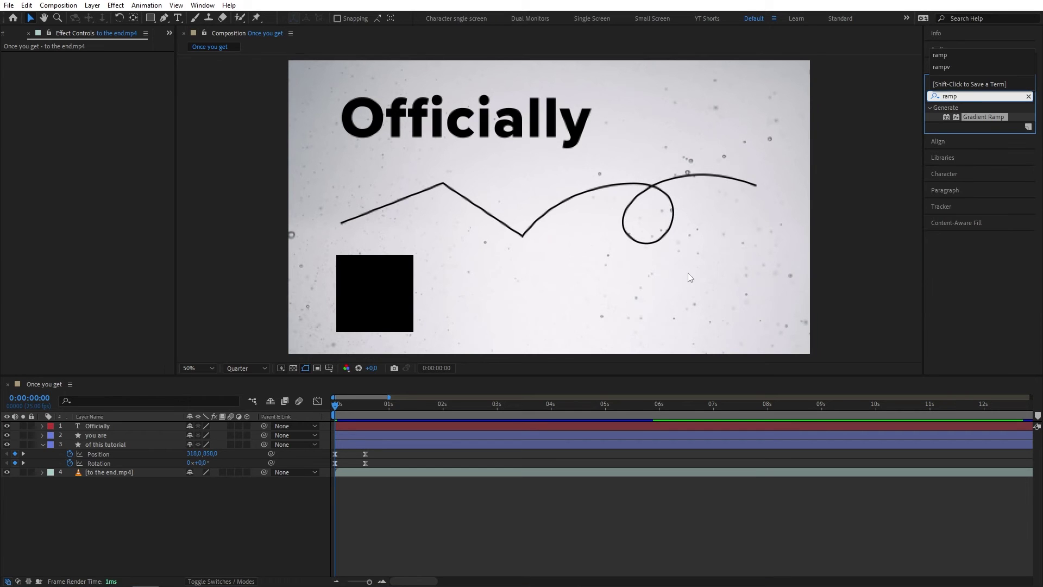
left_click(106, 473)
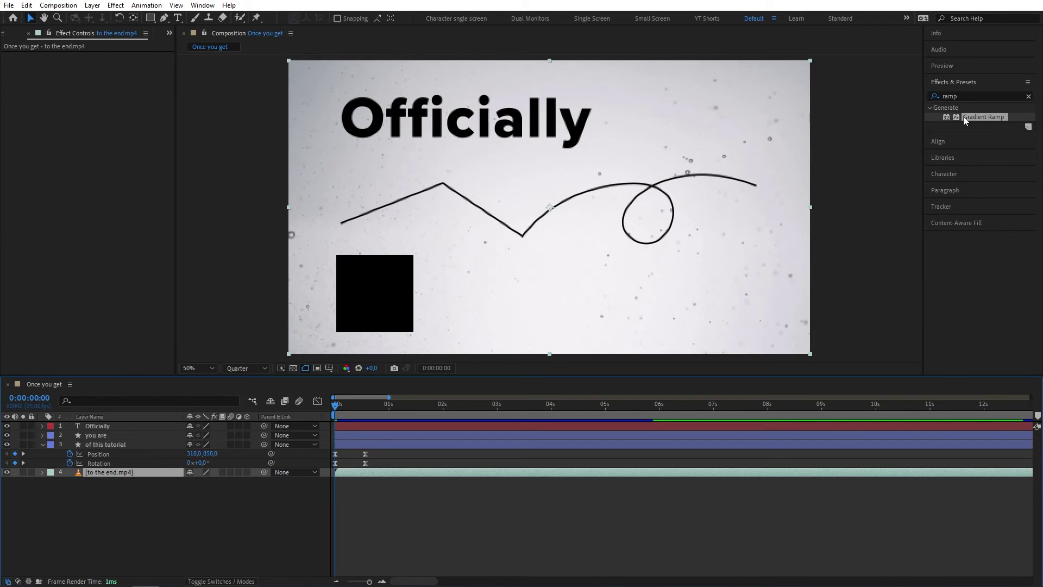
double_click(981, 119)
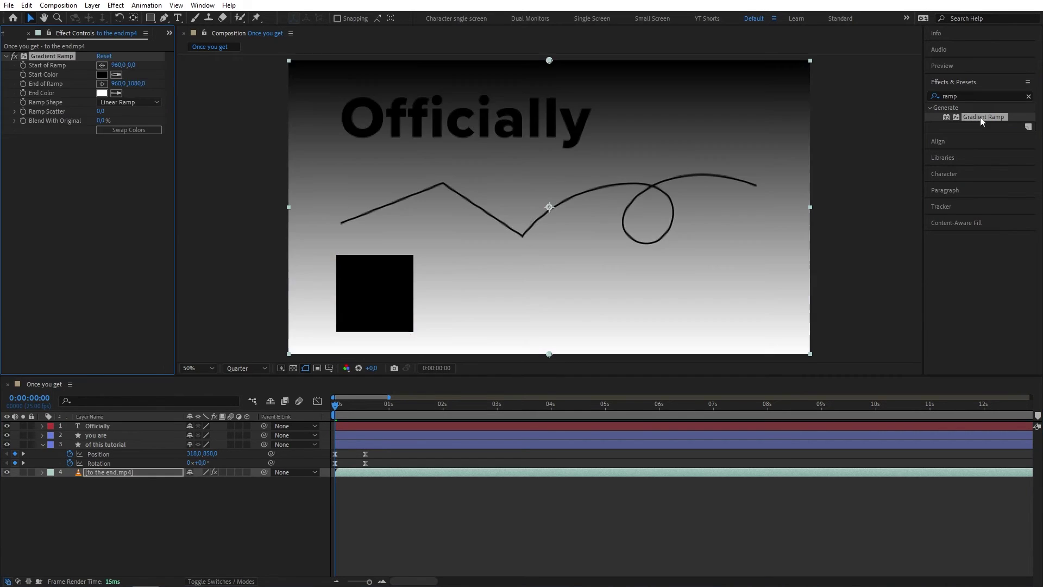
- Swap the ramp colours, set the end colour to magenta, and blend 55% with original
left_click(129, 130)
left_click(102, 93)
left_click(589, 201)
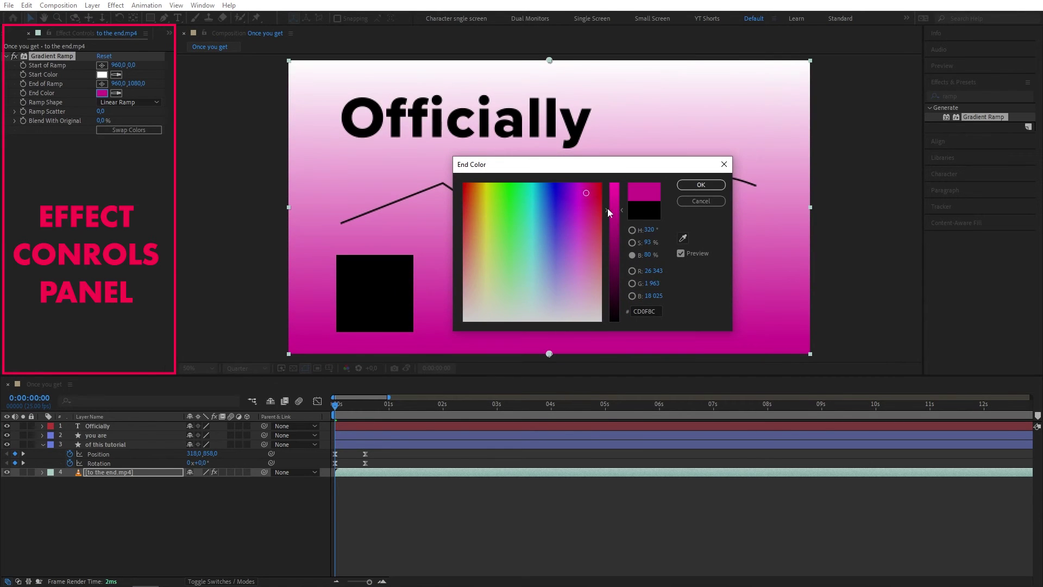
left_click(701, 185)
left_click_drag(101, 121, 133, 118)
left_click(214, 513)
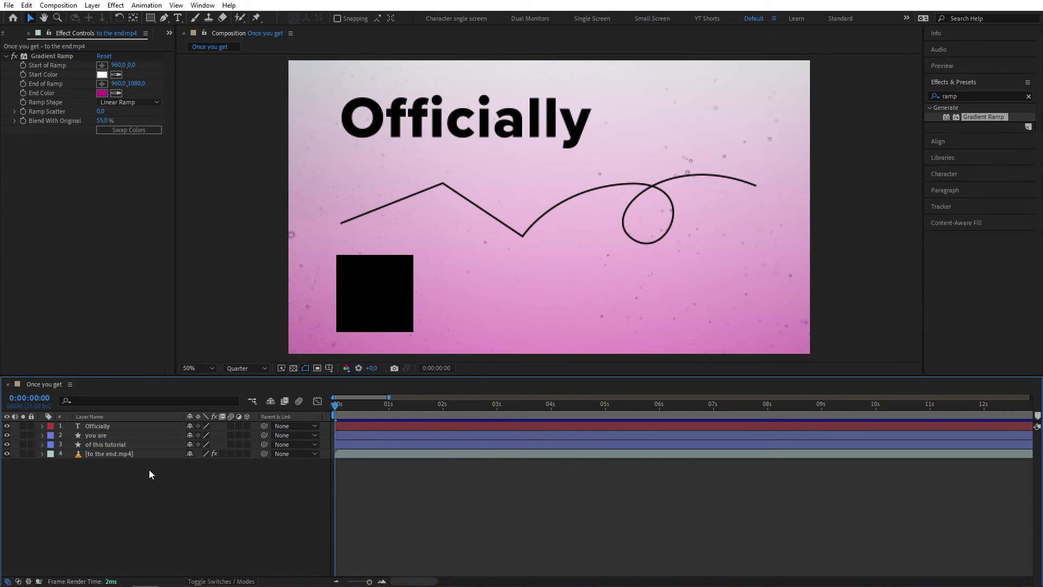
- Pre-compose the 'of this tutorial', 'you are' and 'Officially' layers into 'Batman'
left_click(123, 445)
left_click(105, 435, "shift")
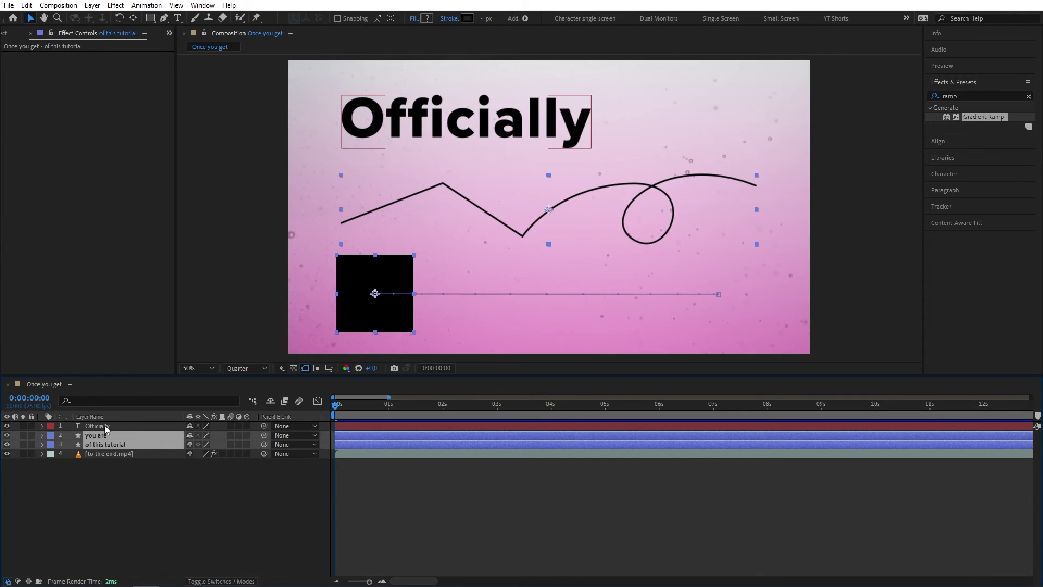
left_click(105, 425, "shift")
right_click(105, 426)
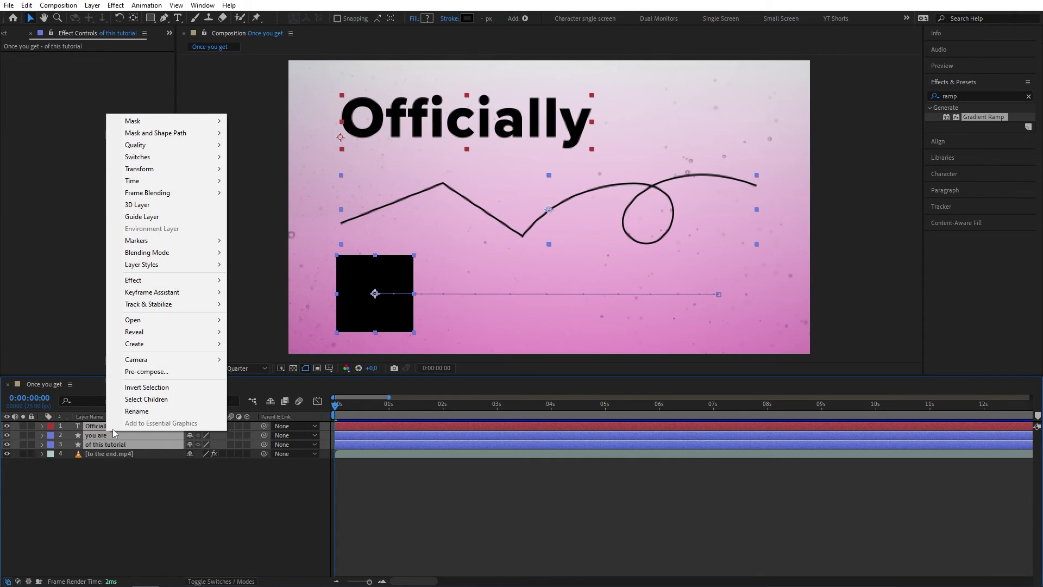
left_click(158, 373)
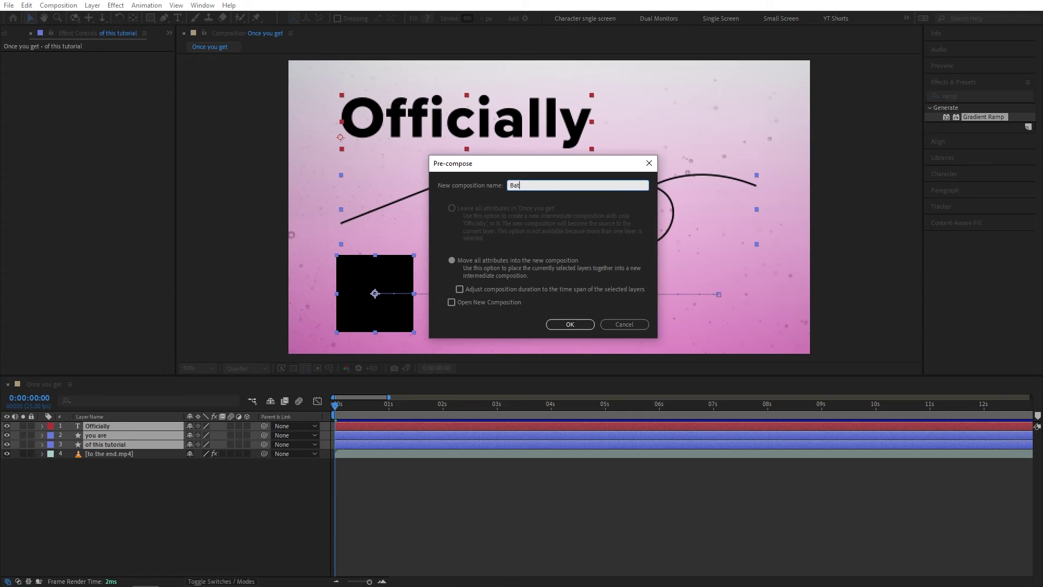
left_click(575, 325)
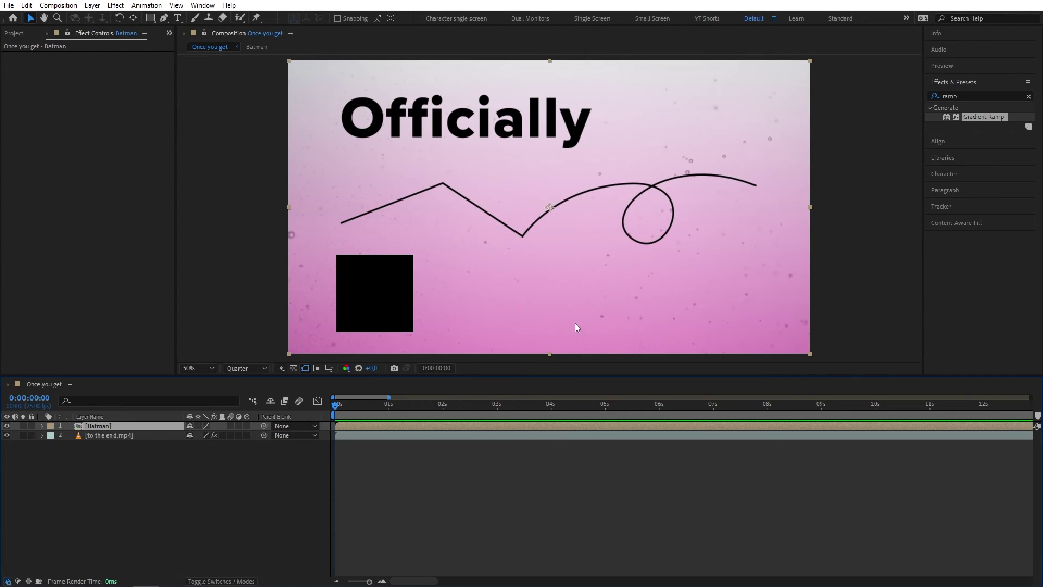
- Show the project items and expand the Batman layer's Transform properties
left_click(15, 34)
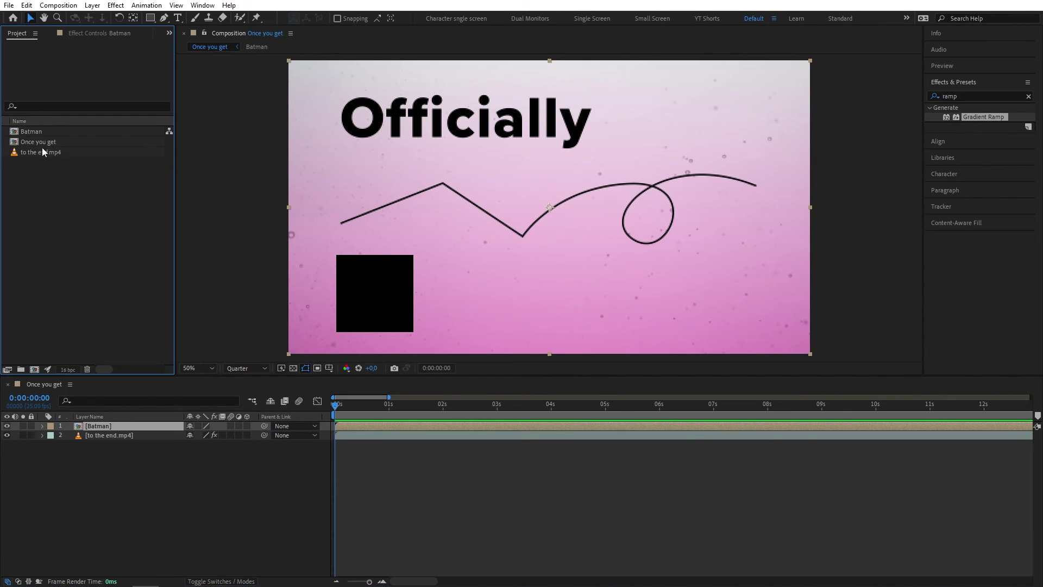
left_click(118, 428)
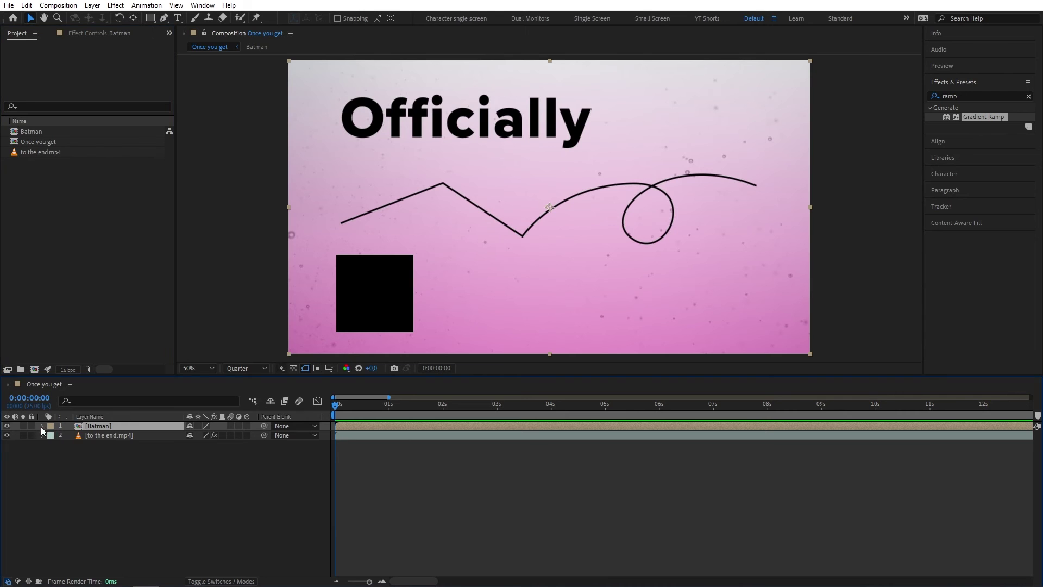
left_click(42, 426)
left_click(53, 437)
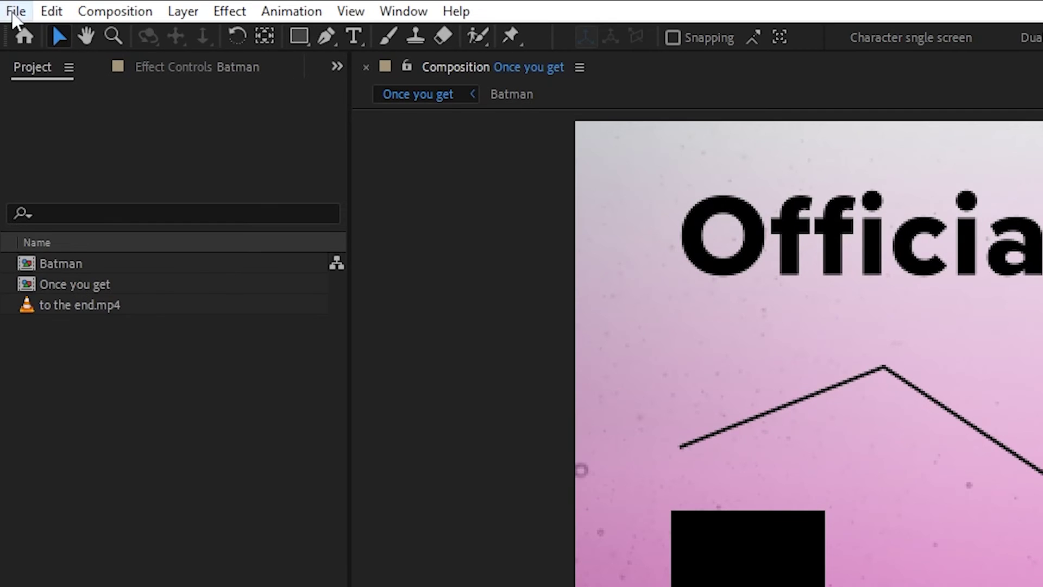
- End the work area at 0:00:02:00, preview it, and add the composition to the Media Encoder queue
left_click(8, 5)
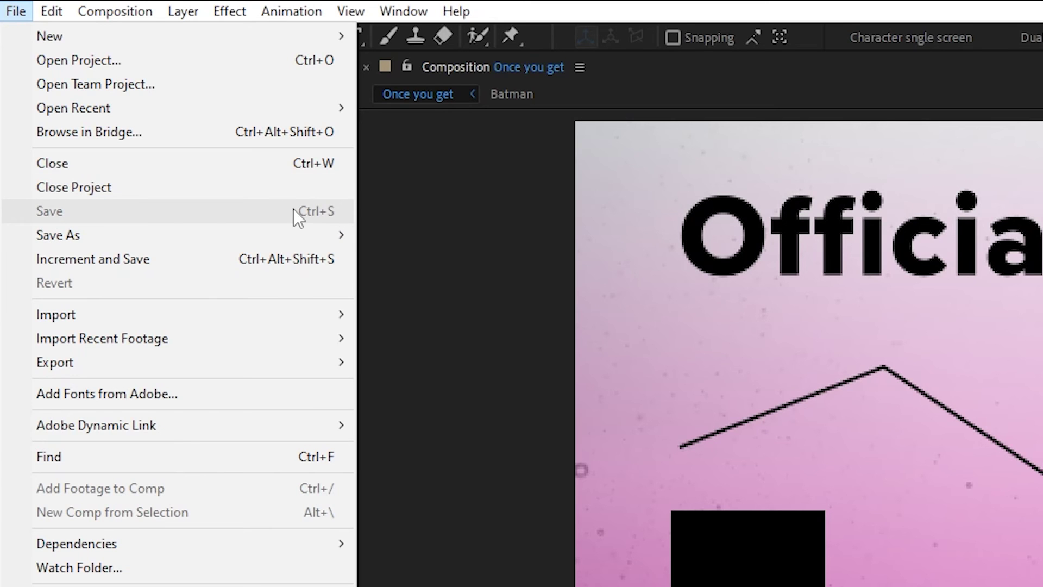
left_click(271, 503)
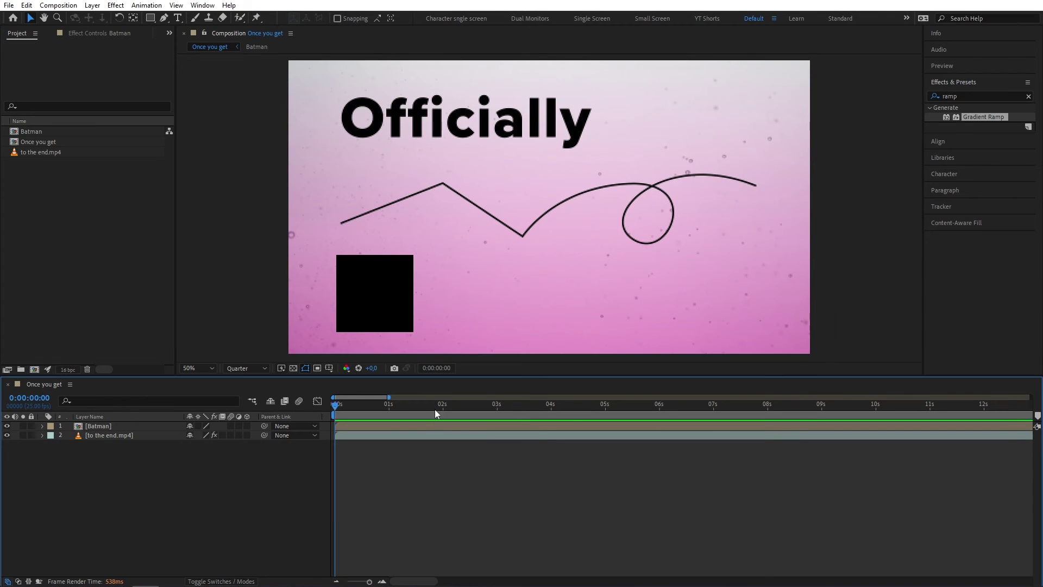
left_click_drag(424, 408, 444, 409)
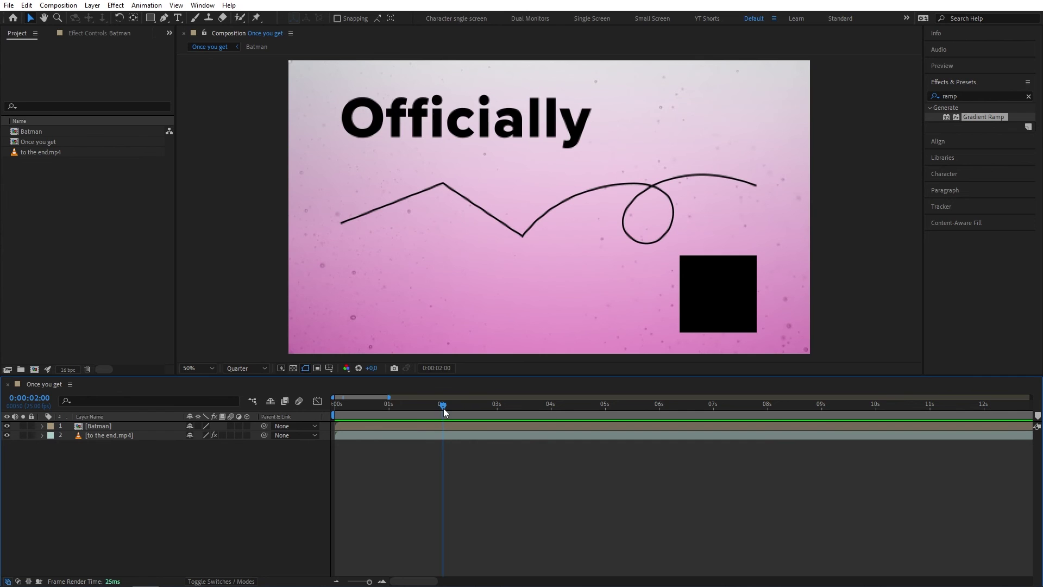
key("n")
left_click(424, 409)
key("space")
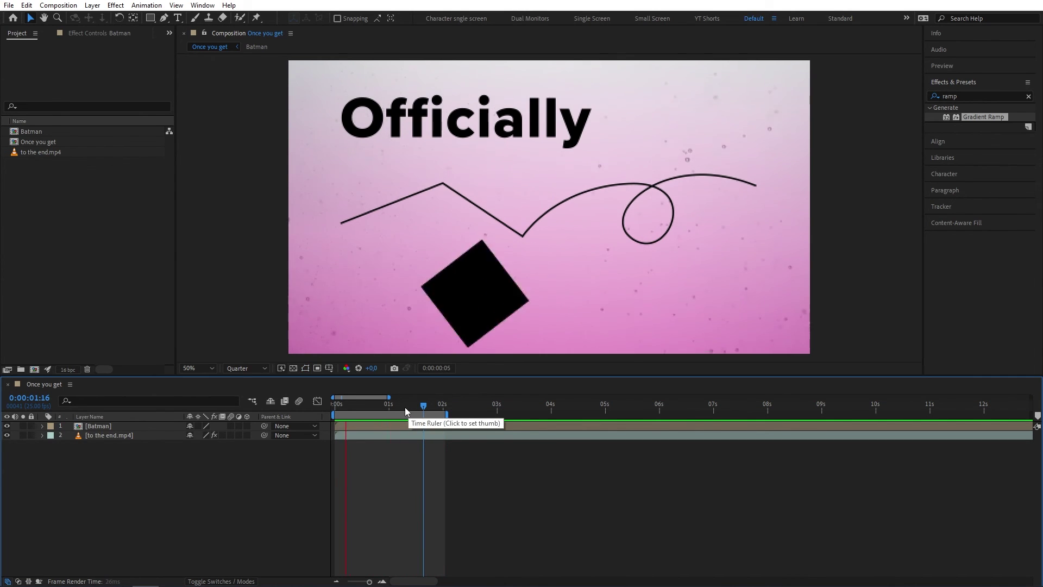
left_click(332, 411)
left_click(58, 8)
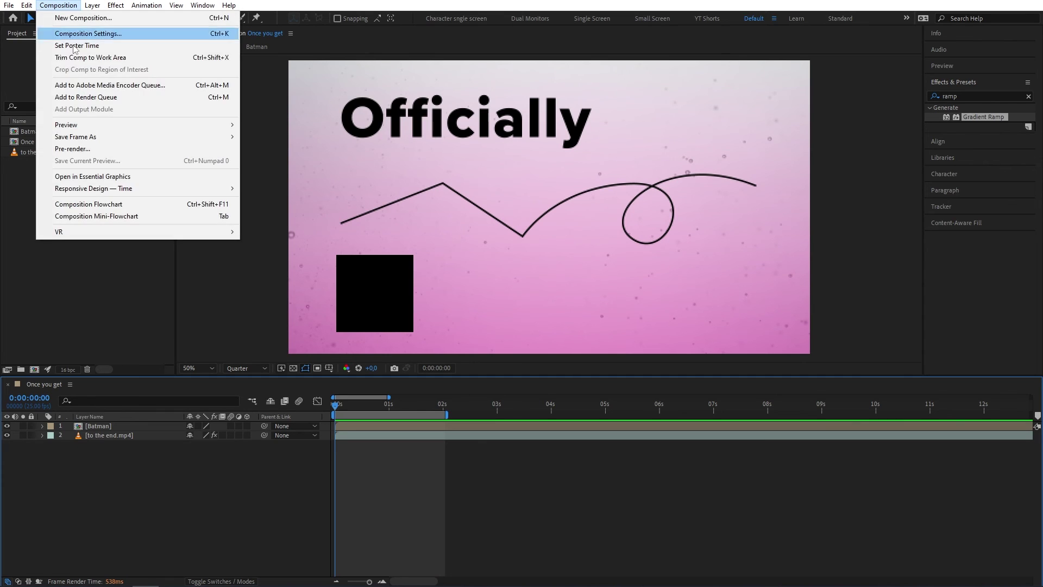
left_click(376, 181)
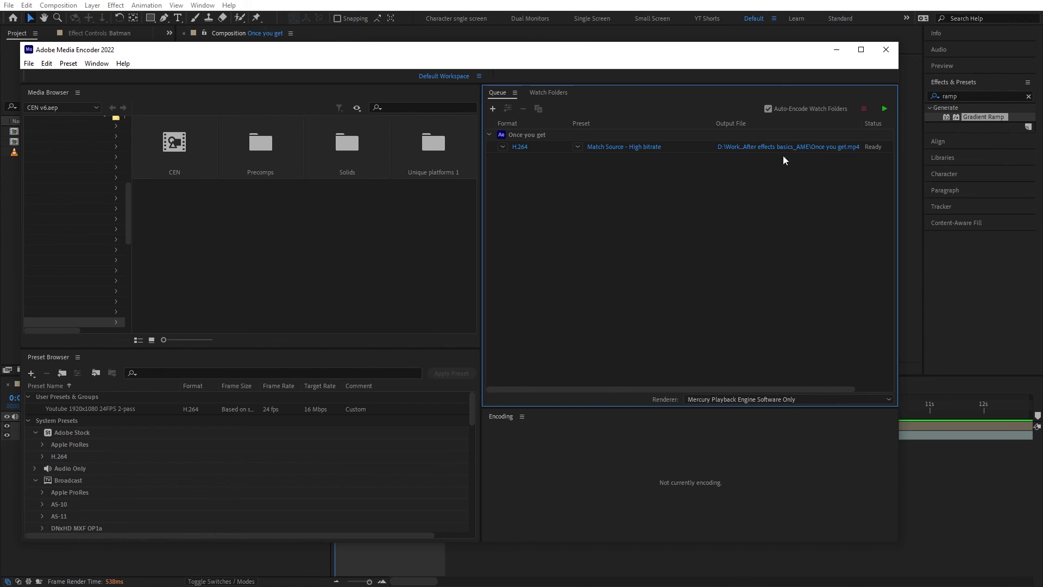
- Give the H.264 output a new .mp4 file name in the Exports folder and save
left_click(812, 146)
left_click(139, 163)
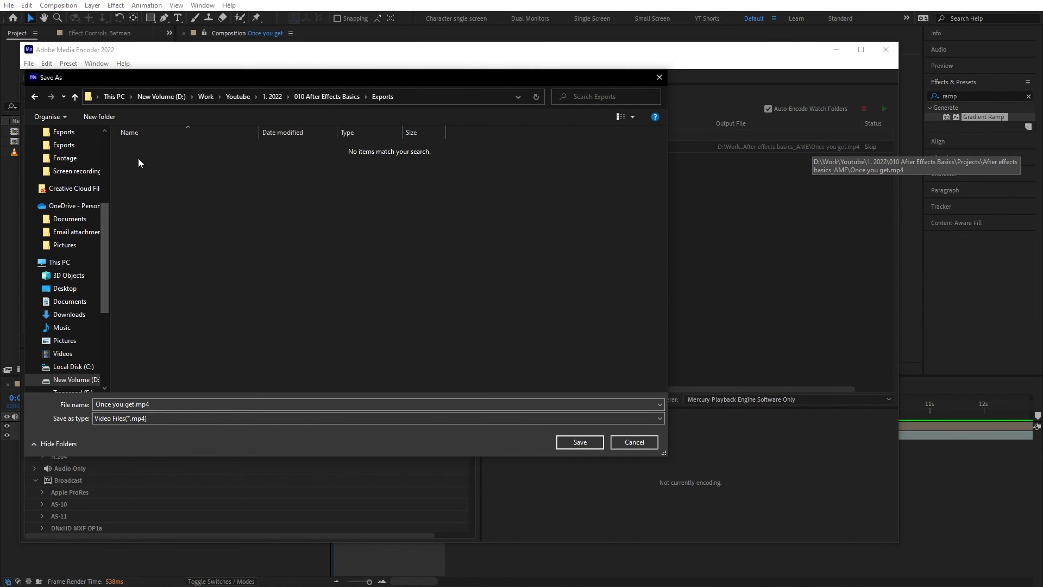
left_click(98, 404)
type("Fuck")
left_click(580, 442)
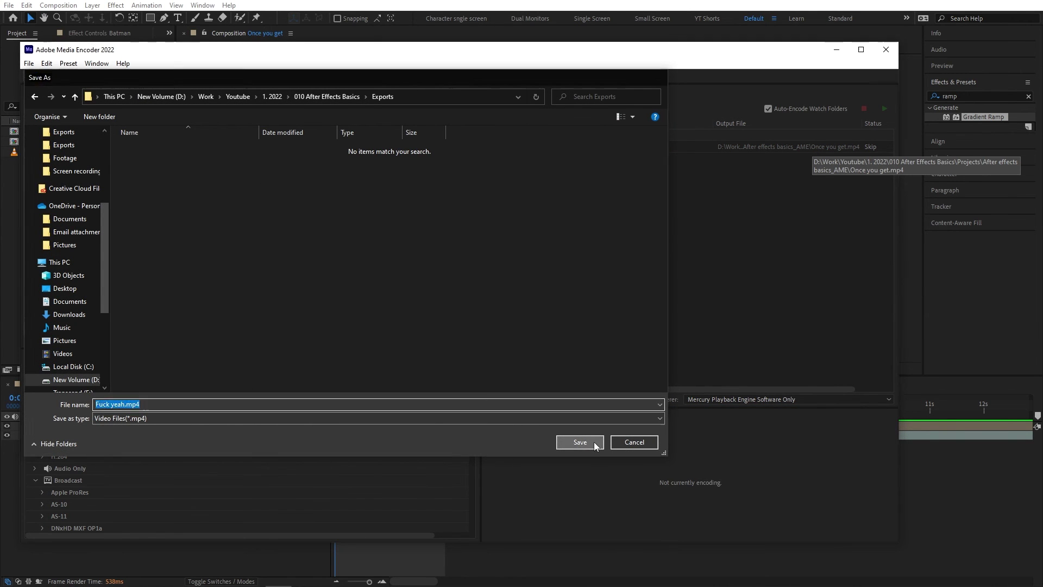